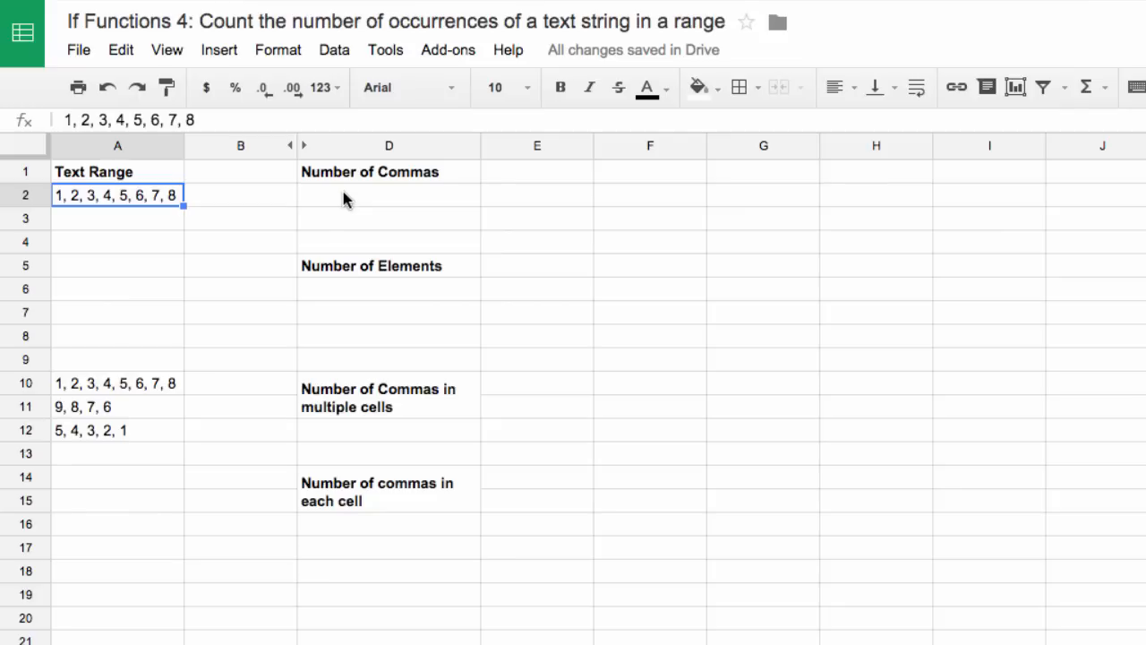
Enter the formula =len(A2) in cell D2 to get the length of the text in A2
{"action": "left_click", "coordinate": [342, 198]}
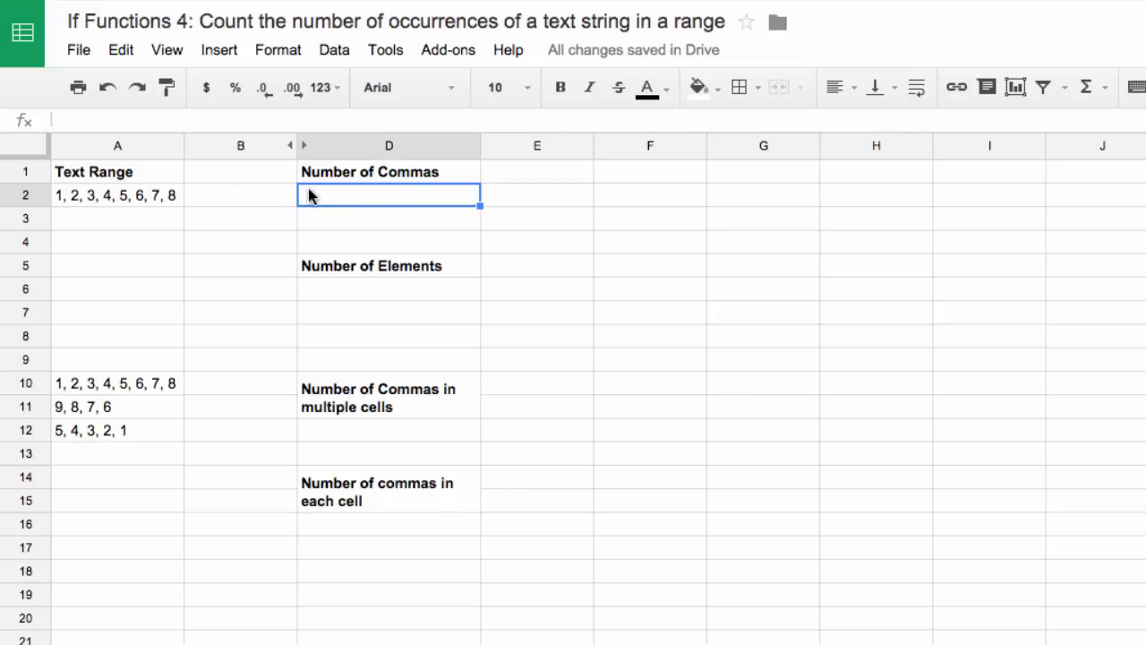
{"action": "type", "text": "="}
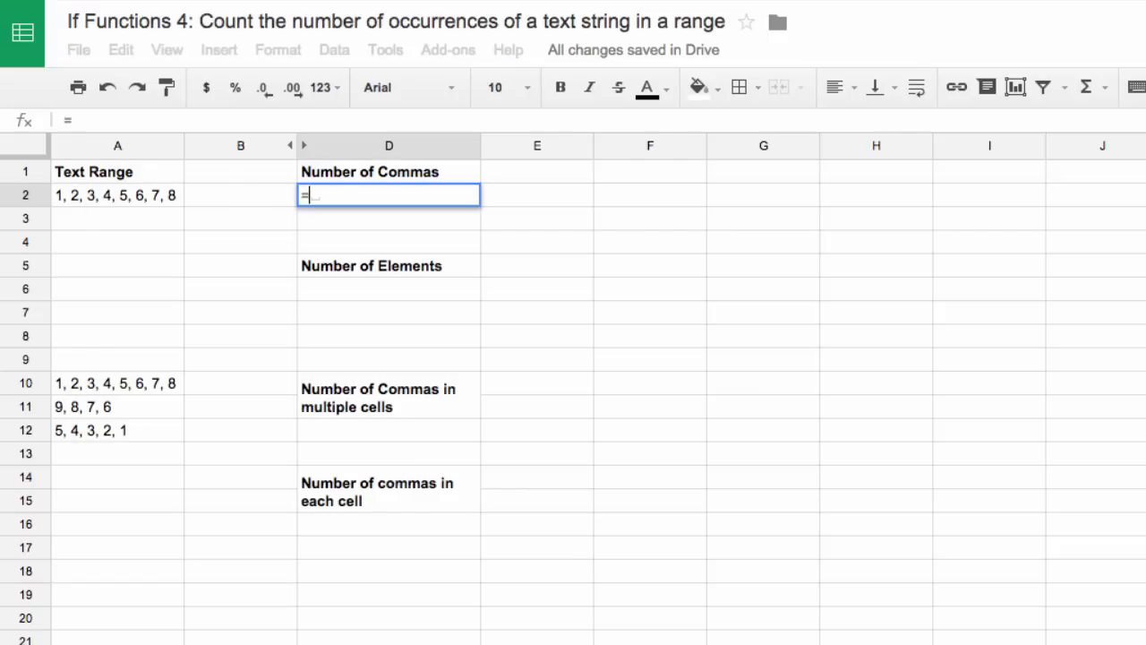
{"action": "type", "text": "len"}
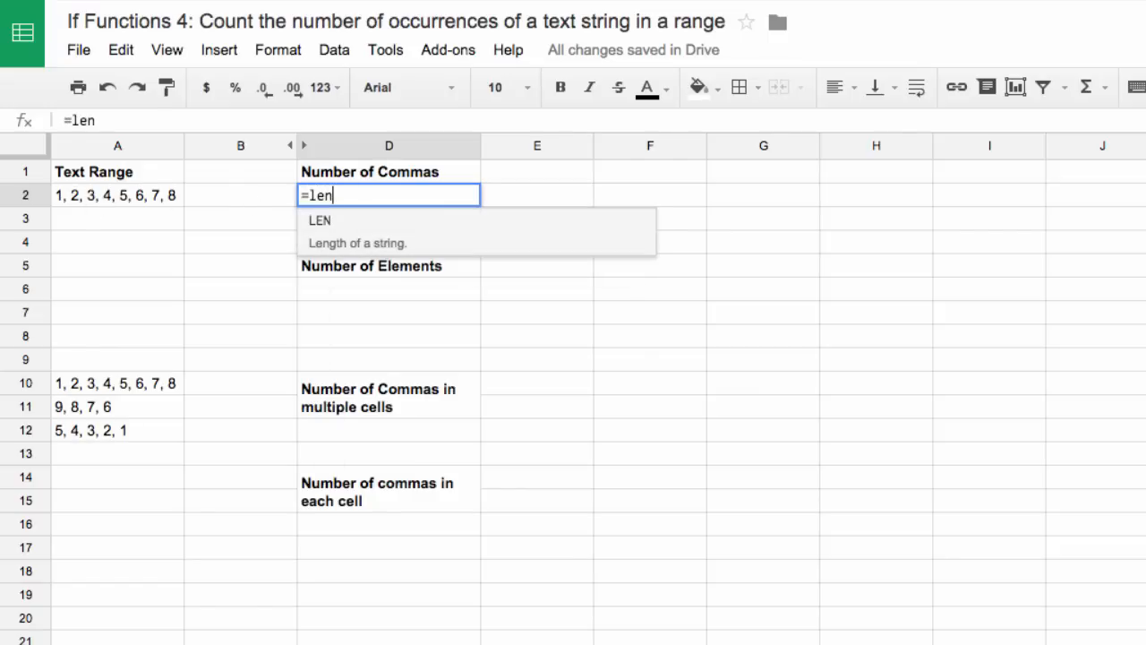
{"action": "type", "text": "("}
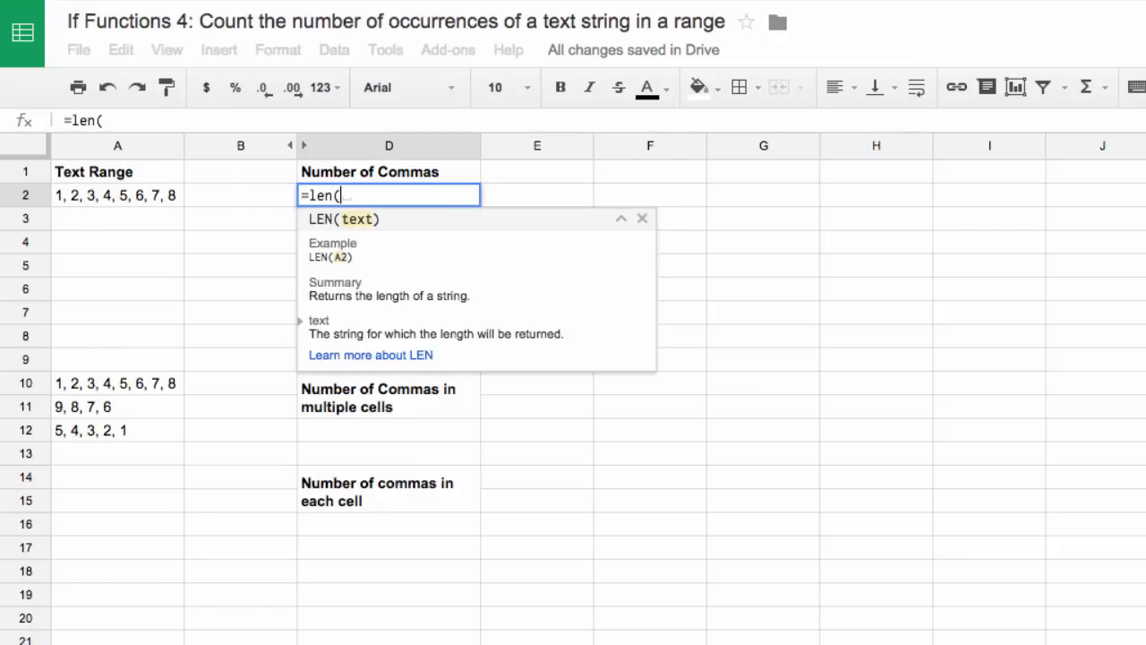
{"action": "left_click", "coordinate": [149, 201]}
{"action": "type", "text": ")"}
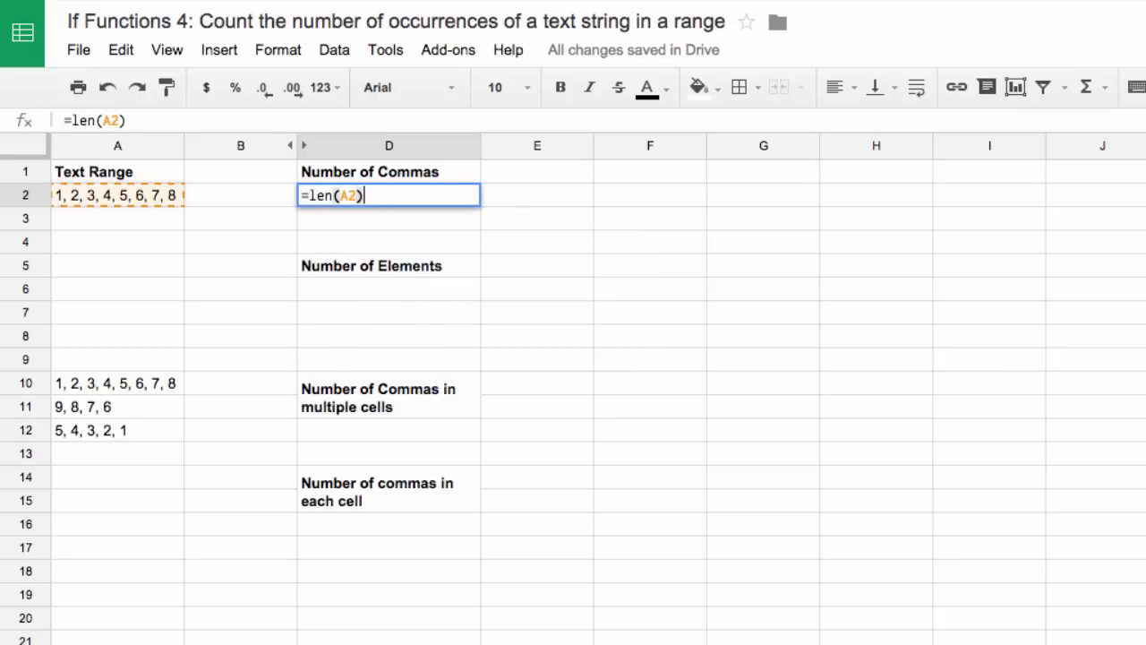
{"action": "key", "text": "Return"}
{"action": "key", "text": "Right"}
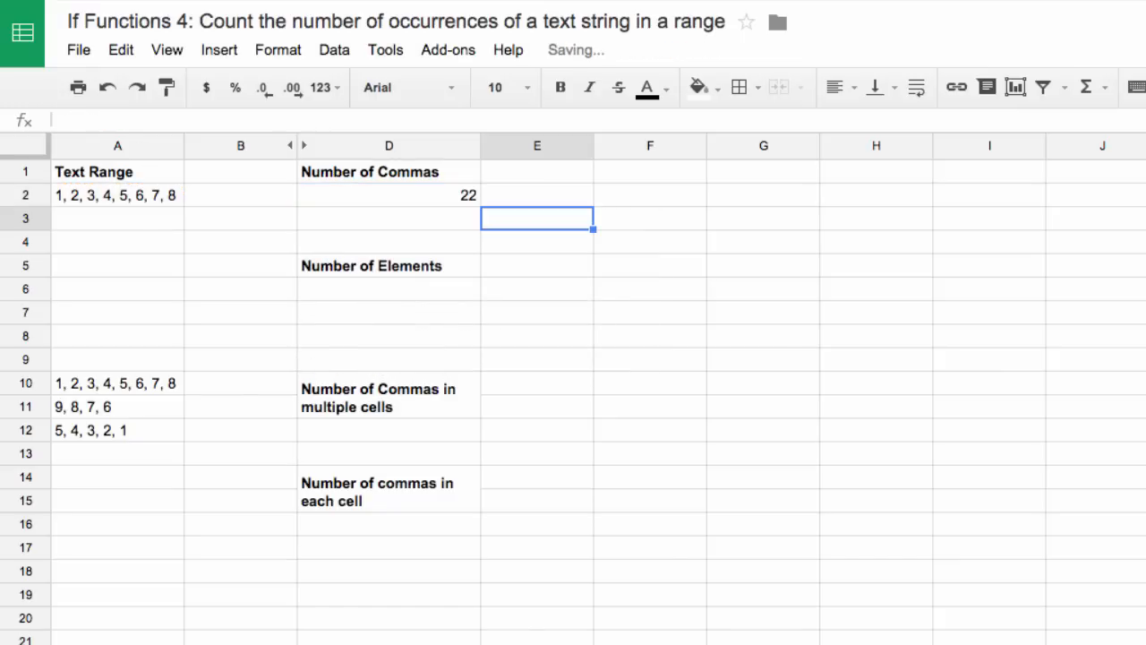
{"action": "key", "text": "Left"}
{"action": "key", "text": "Up"}
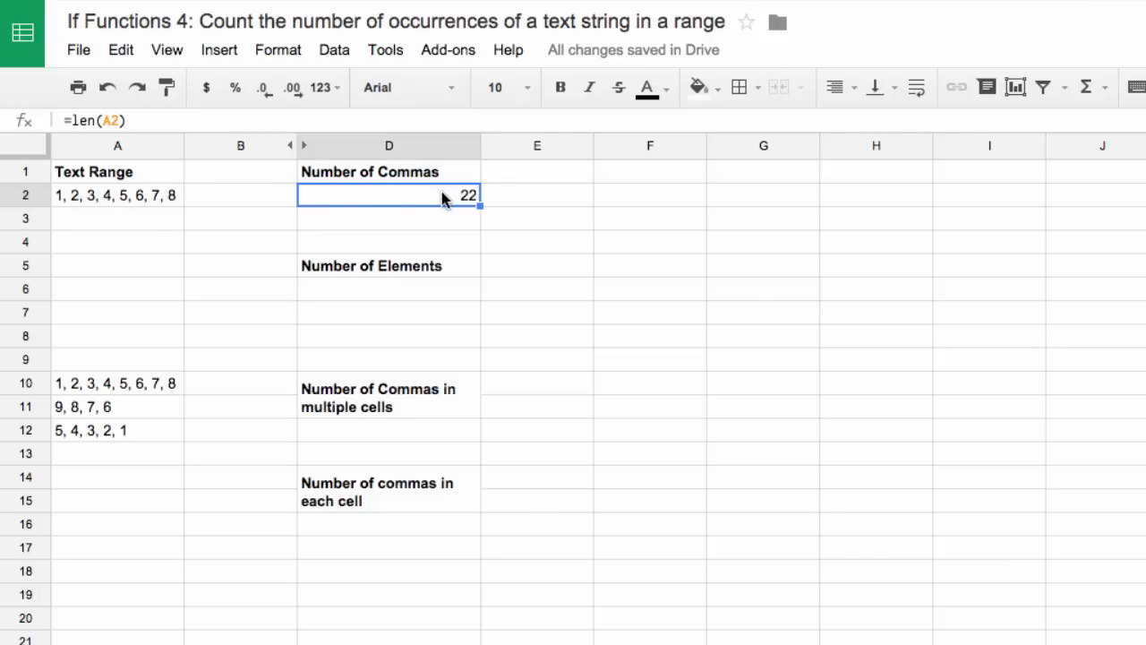
Enter =SUBSTITUTE(A2,",","") in cell D3 to strip the commas from the A2 text
{"action": "left_click", "coordinate": [356, 223]}
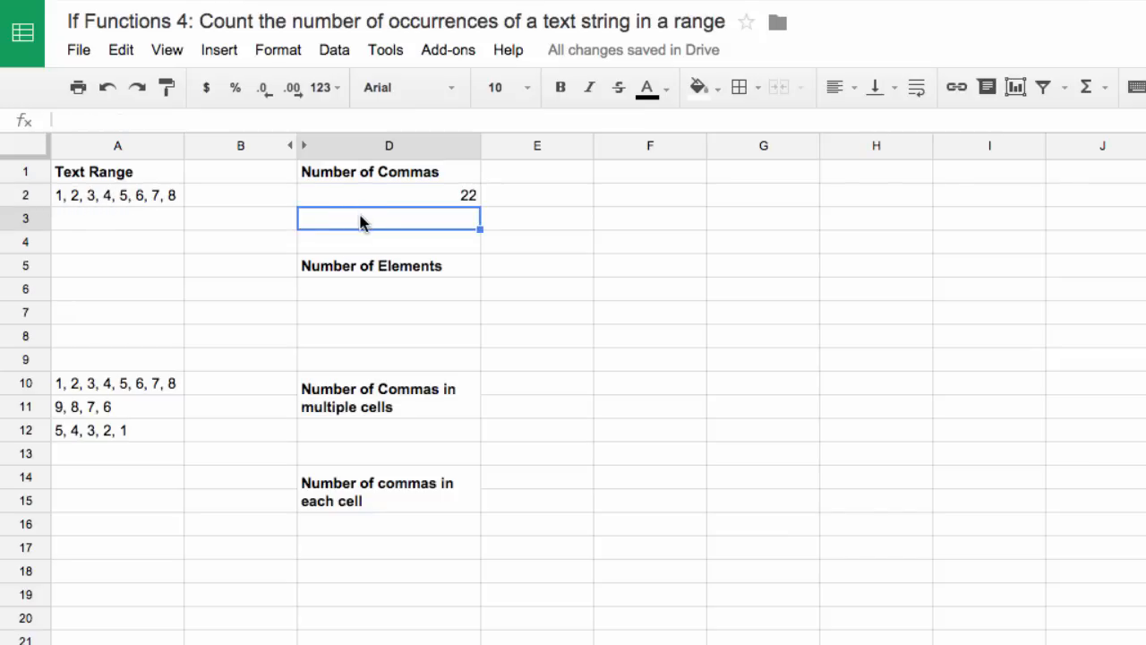
{"action": "type", "text": "="}
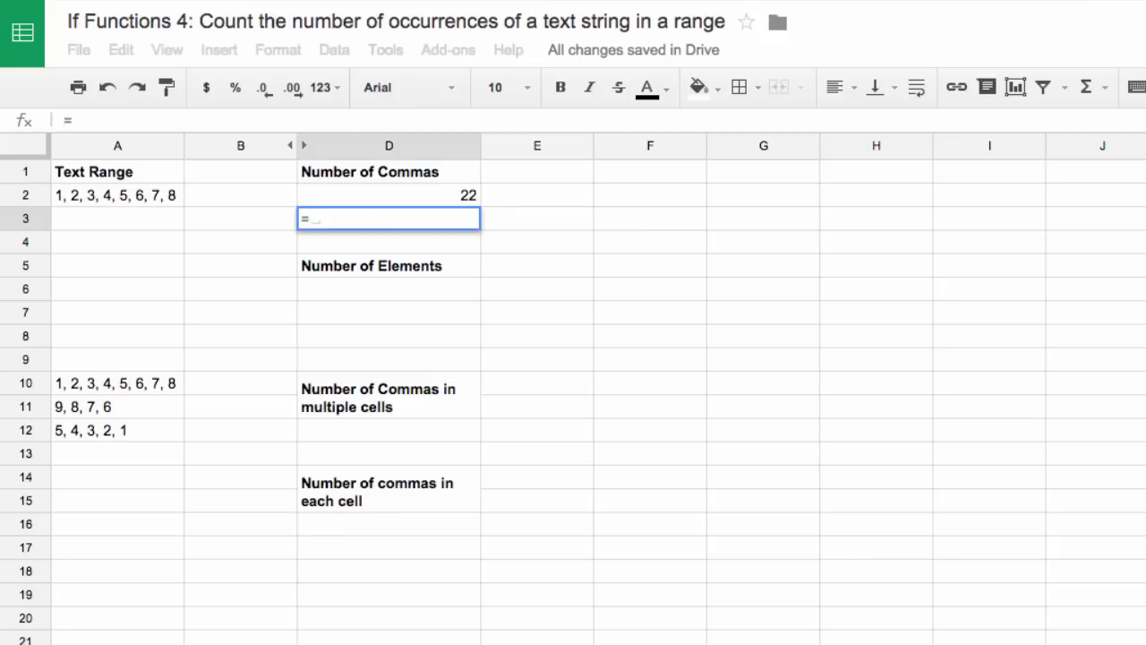
{"action": "type", "text": "sub"}
{"action": "key", "text": "Down"}
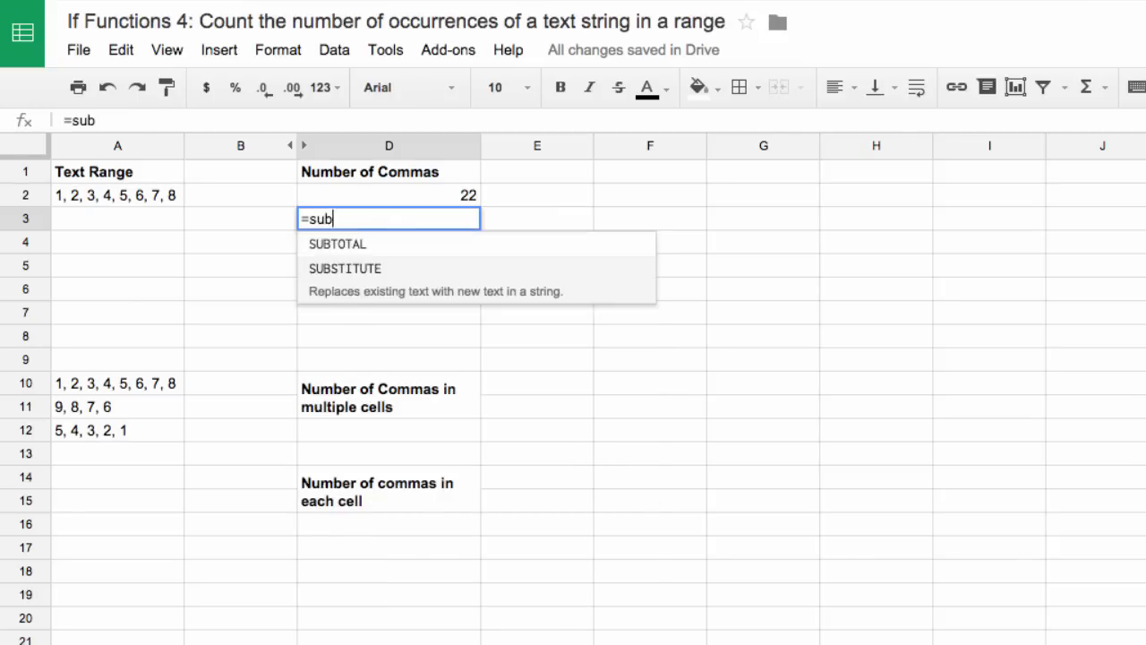
{"action": "key", "text": "Tab"}
{"action": "left_click", "coordinate": [146, 197]}
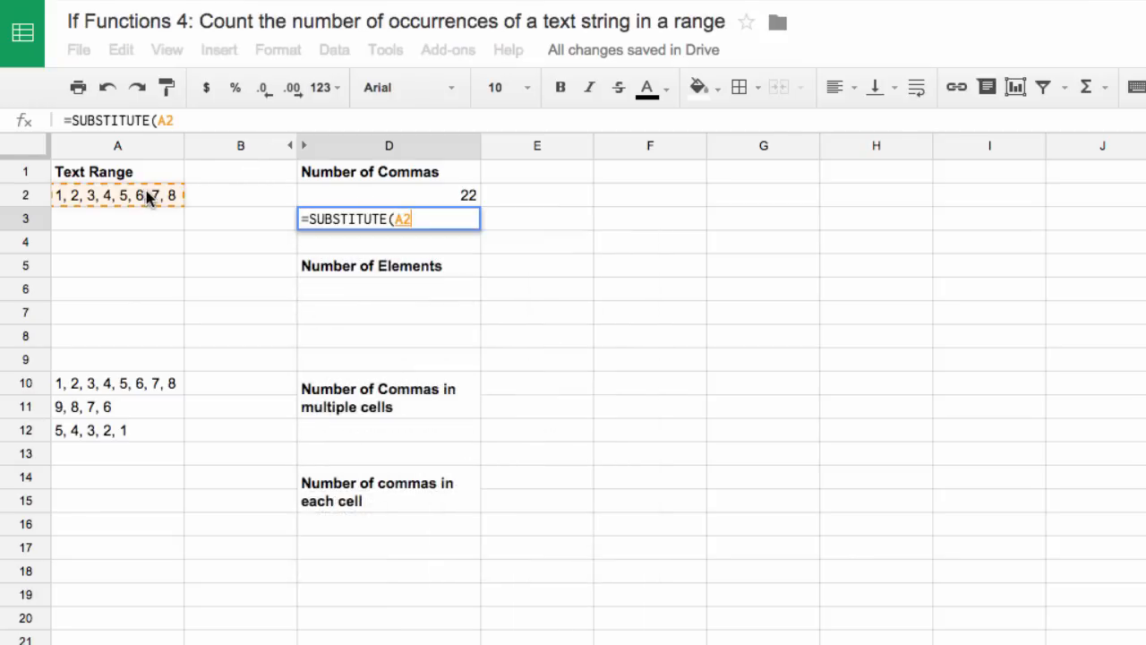
{"action": "type", "text": ","}
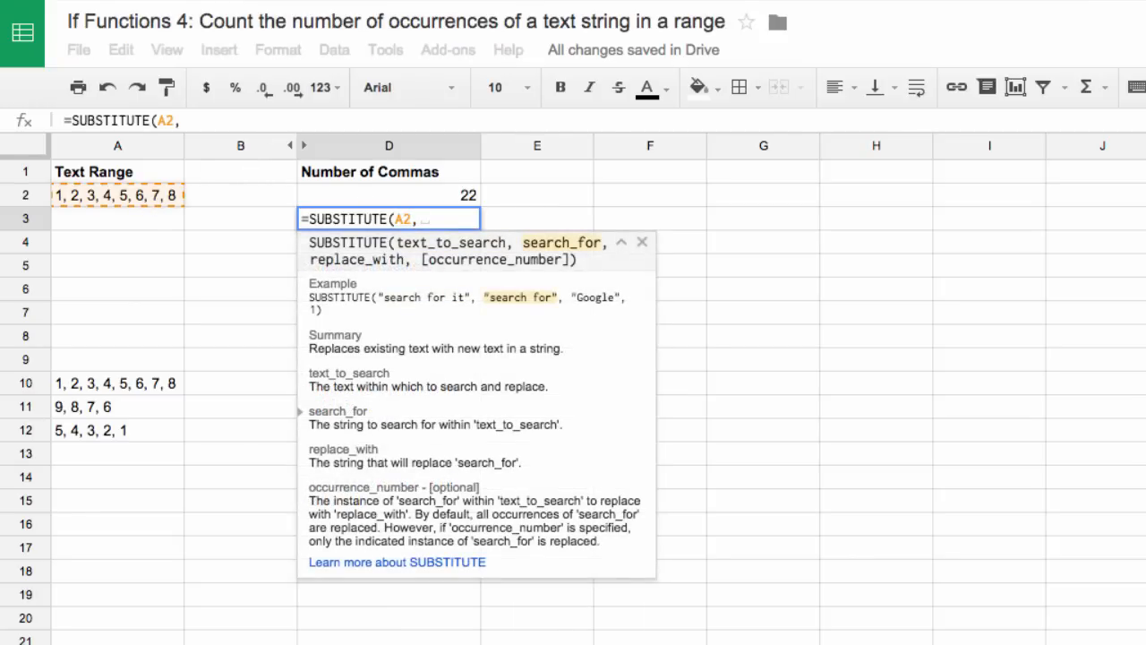
{"action": "type", "text": "\""}
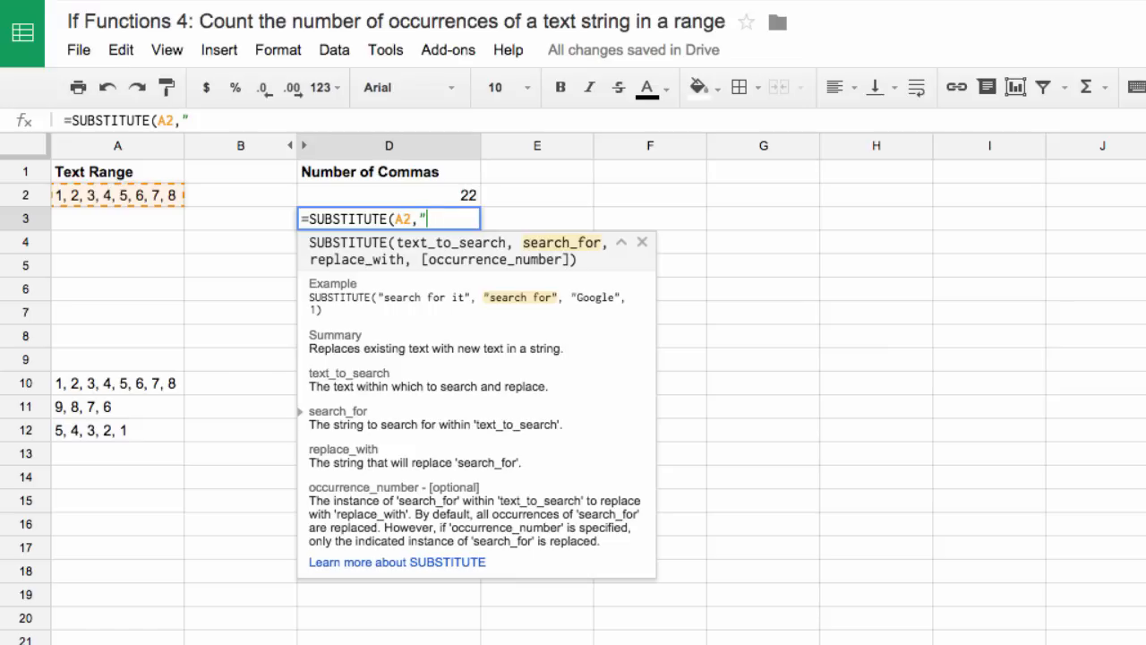
{"action": "type", "text": ",\","}
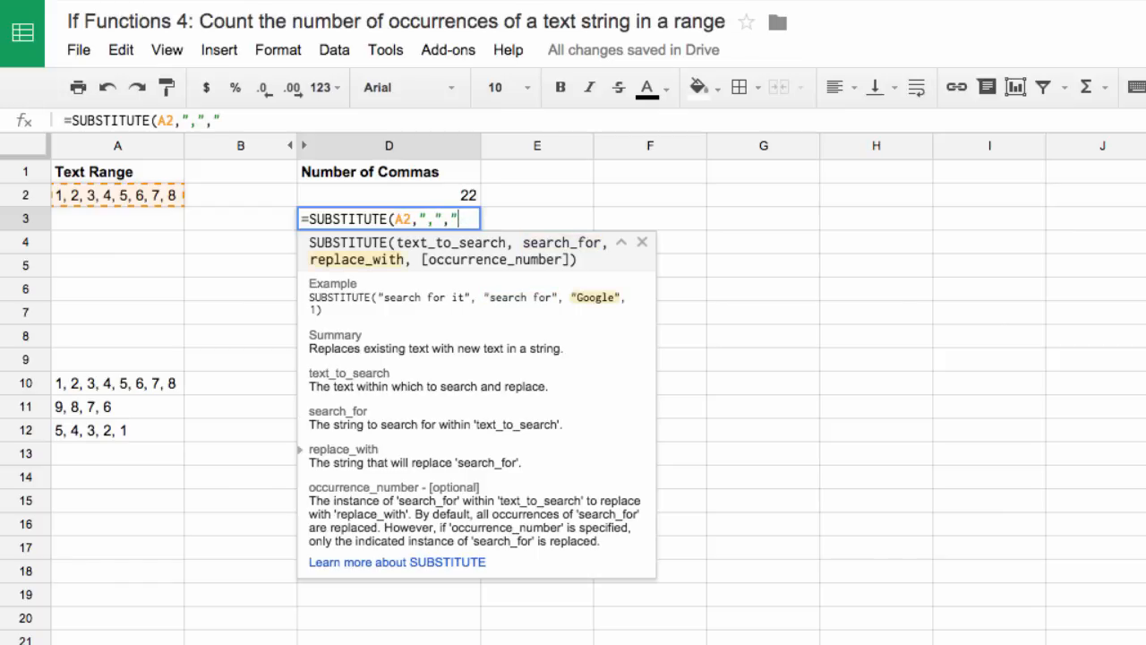
{"action": "type", "text": "\"\")"}
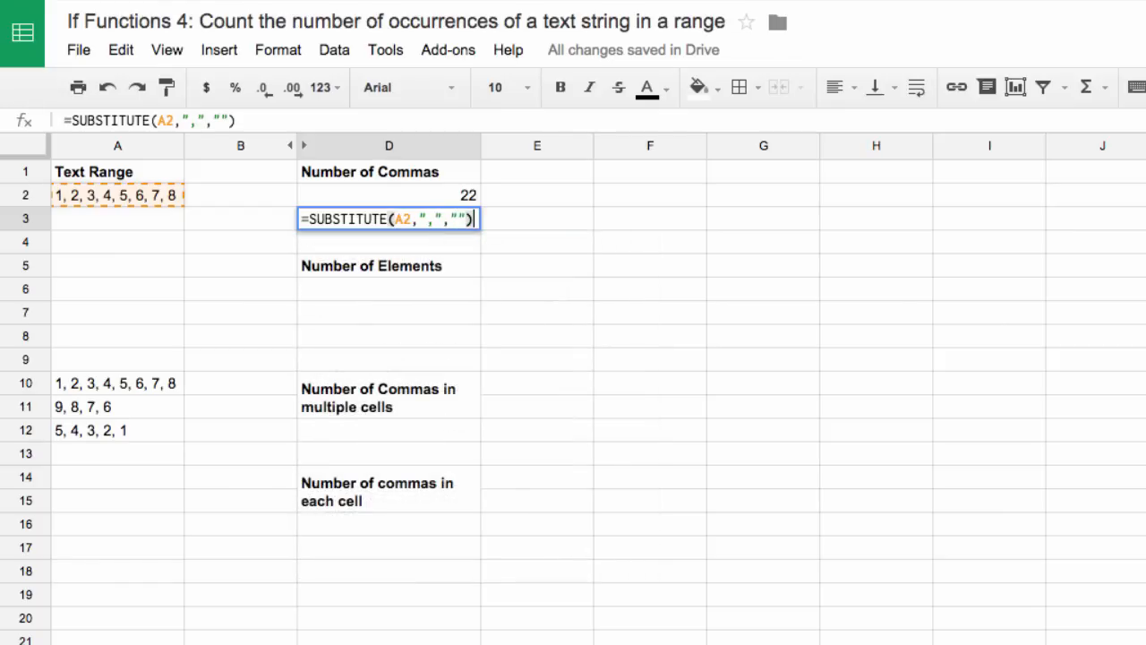
{"action": "key", "text": "Return"}
{"action": "key", "text": "Up"}
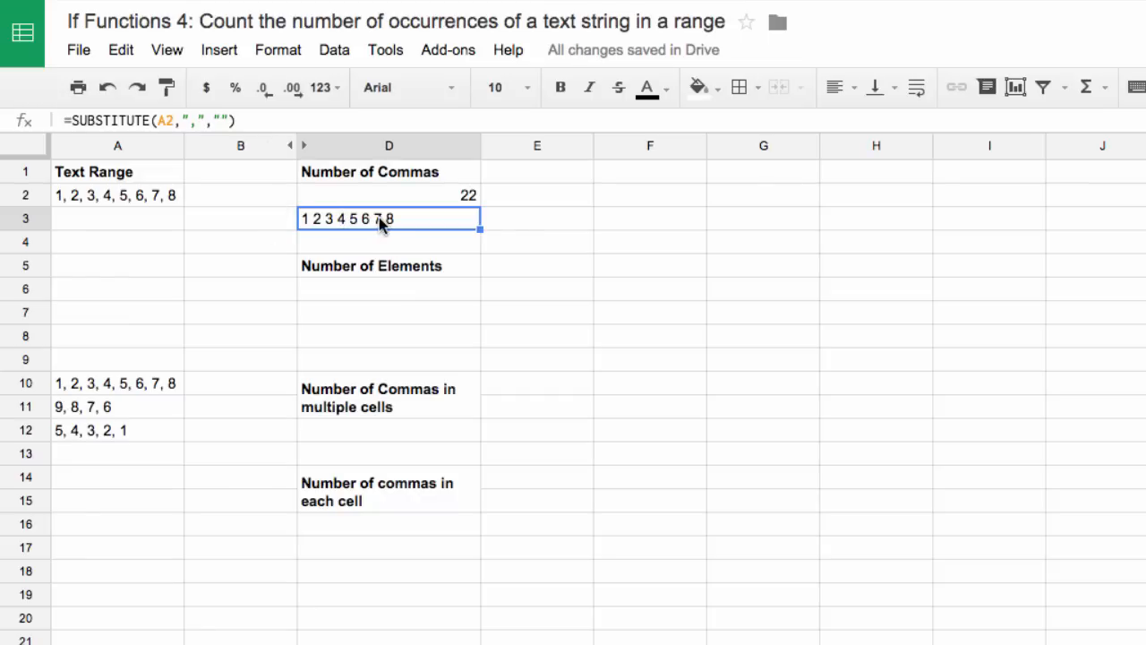
Wrap the SUBSTITUTE formula in D3 with LEN so it reads =len(SUBSTITUTE(A2,",",""))
{"action": "left_click", "coordinate": [73, 120]}
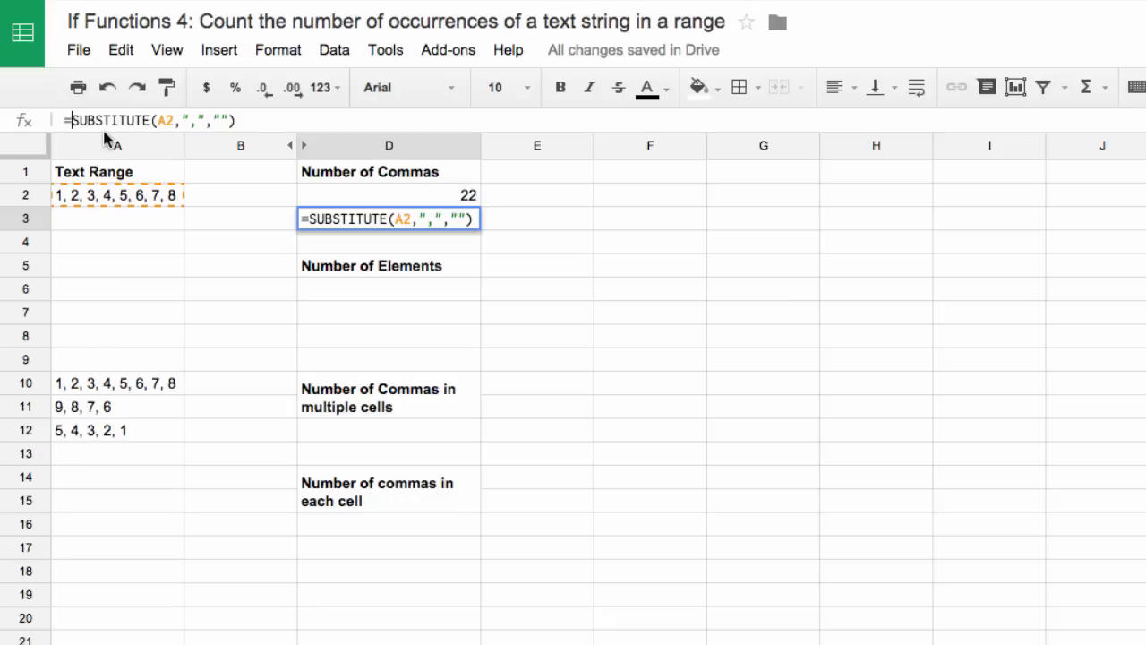
{"action": "type", "text": "len"}
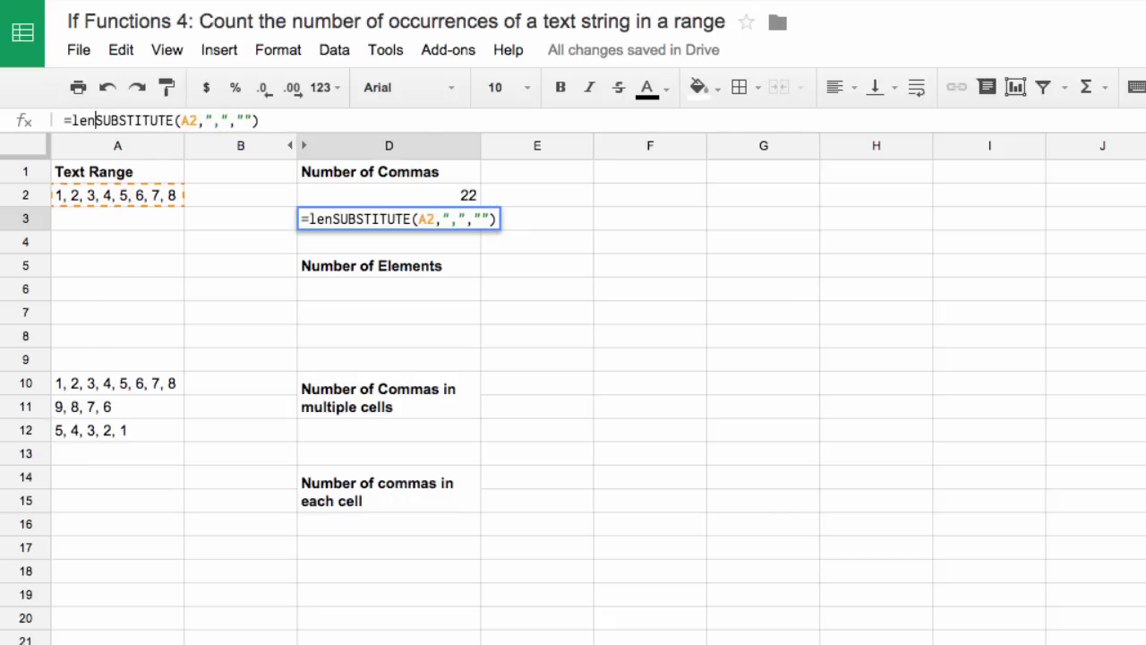
{"action": "type", "text": "("}
{"action": "left_click", "coordinate": [278, 122]}
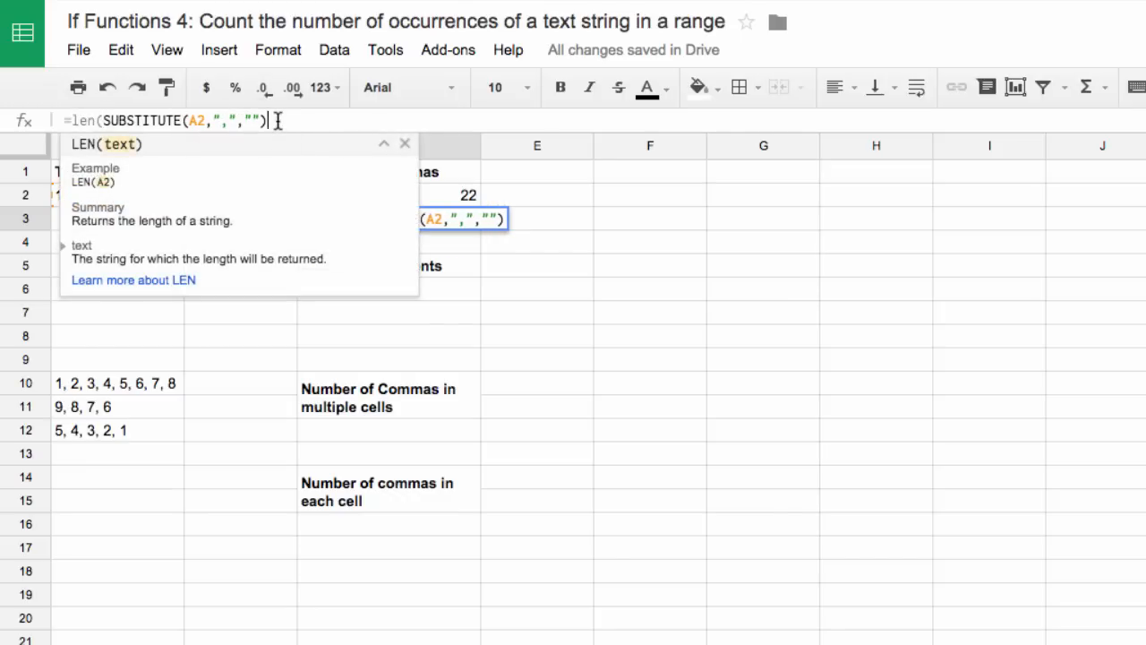
{"action": "type", "text": ")"}
{"action": "key", "text": "Return"}
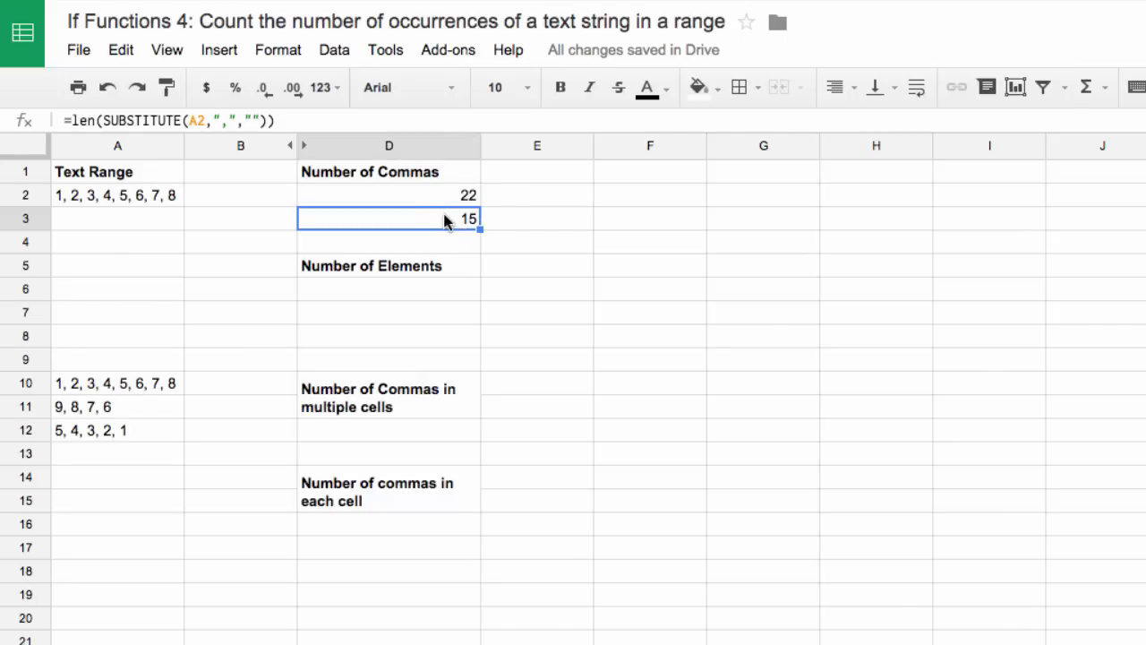
{"action": "left_click", "coordinate": [451, 197]}
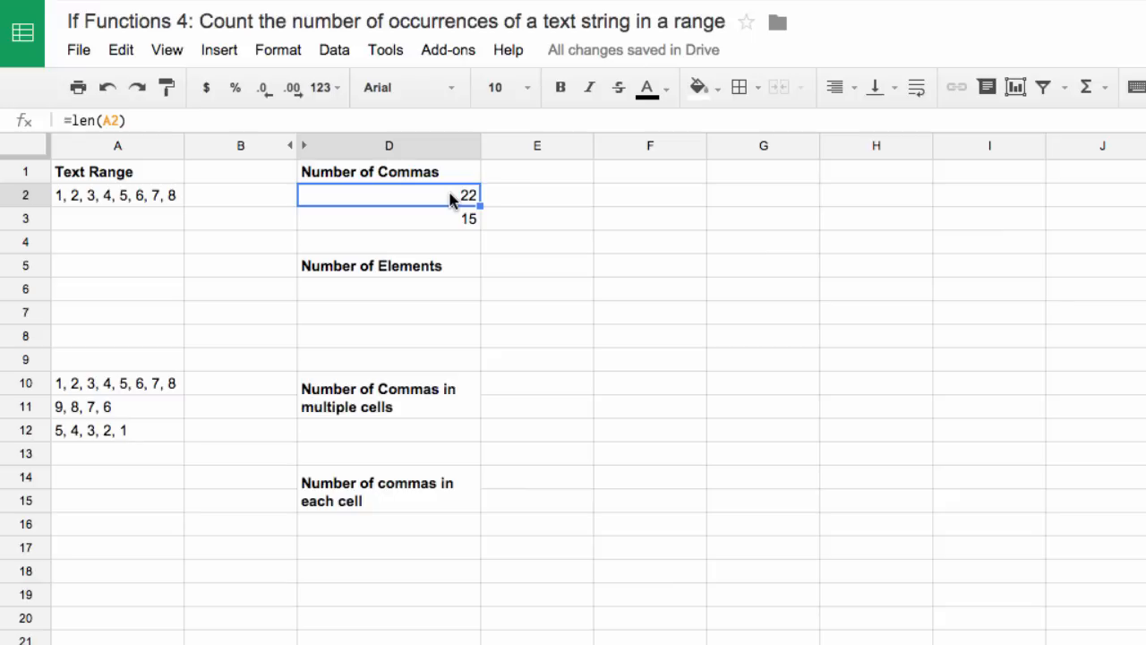
{"action": "left_click", "coordinate": [455, 222]}
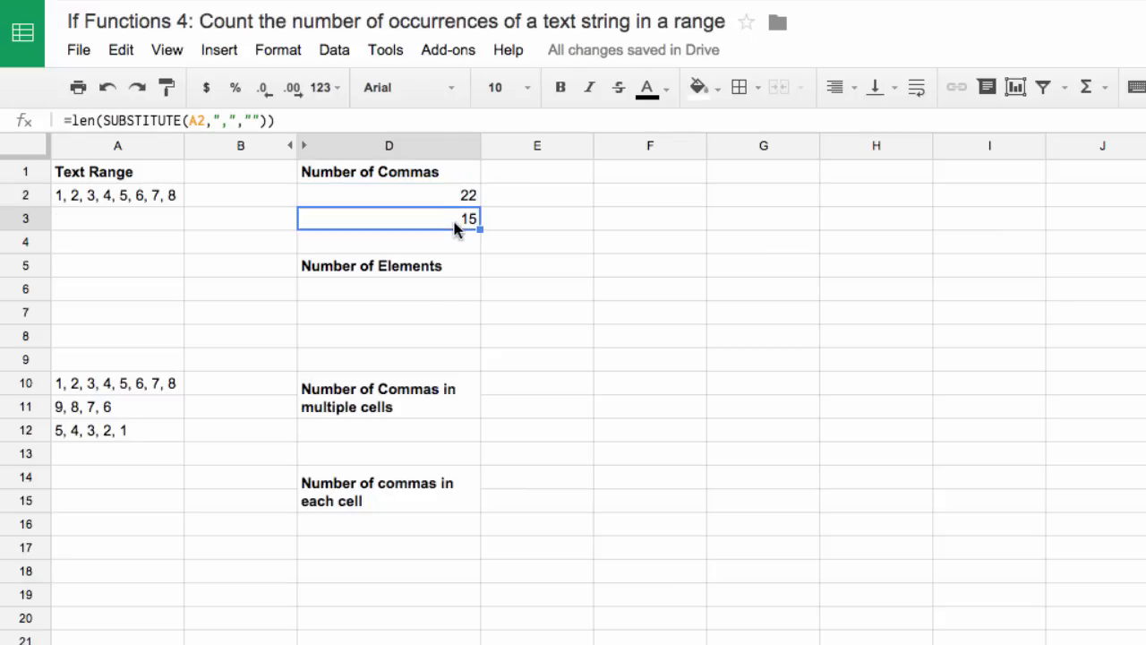
{"action": "left_click", "coordinate": [457, 198]}
{"action": "left_click", "coordinate": [456, 221]}
Enter =len(A2)-len(SUBSTITUTE(A2,",","")) in cell D4 to count the commas in A2
{"action": "left_click", "coordinate": [452, 242]}
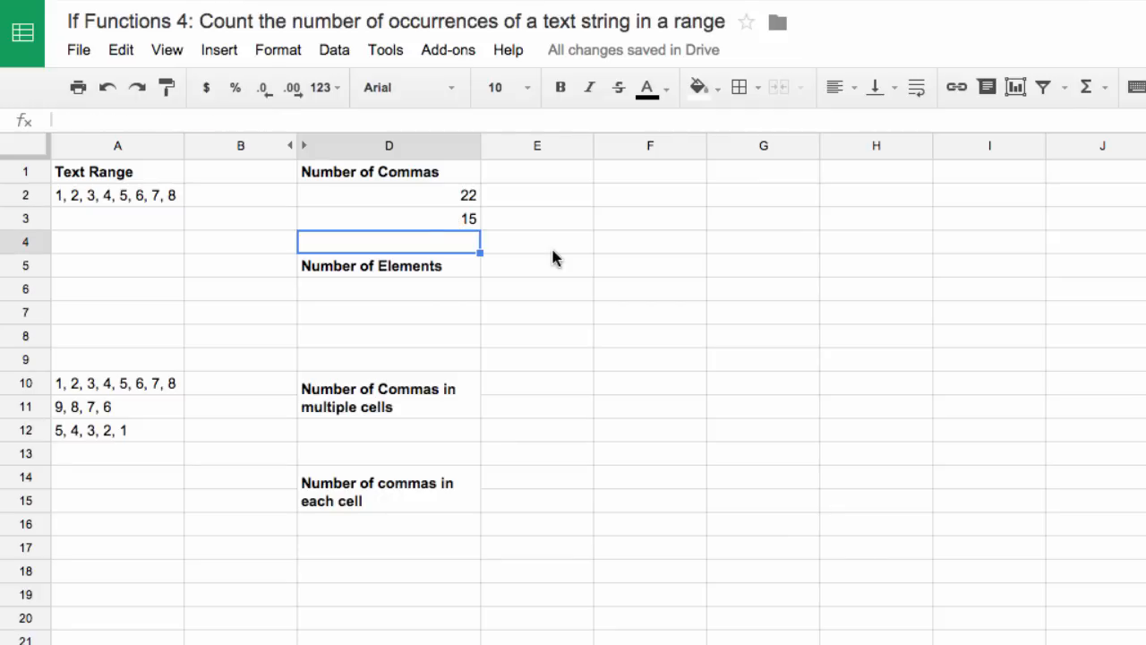
{"action": "type", "text": "=lw"}
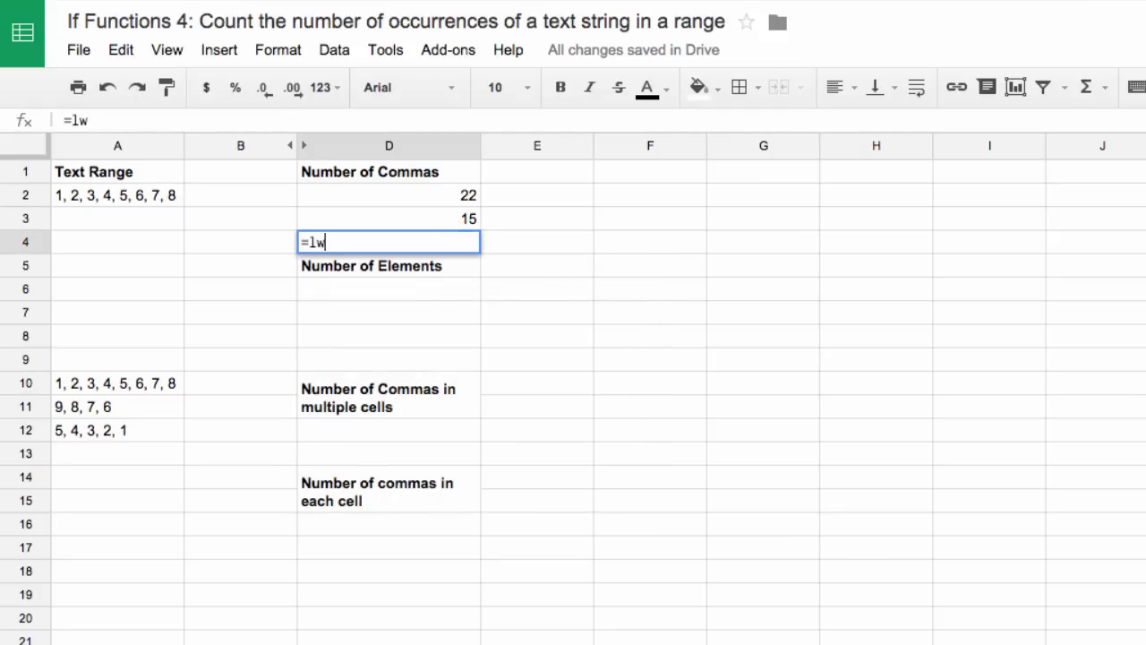
{"action": "key", "text": "BackSpace"}
{"action": "type", "text": "en("}
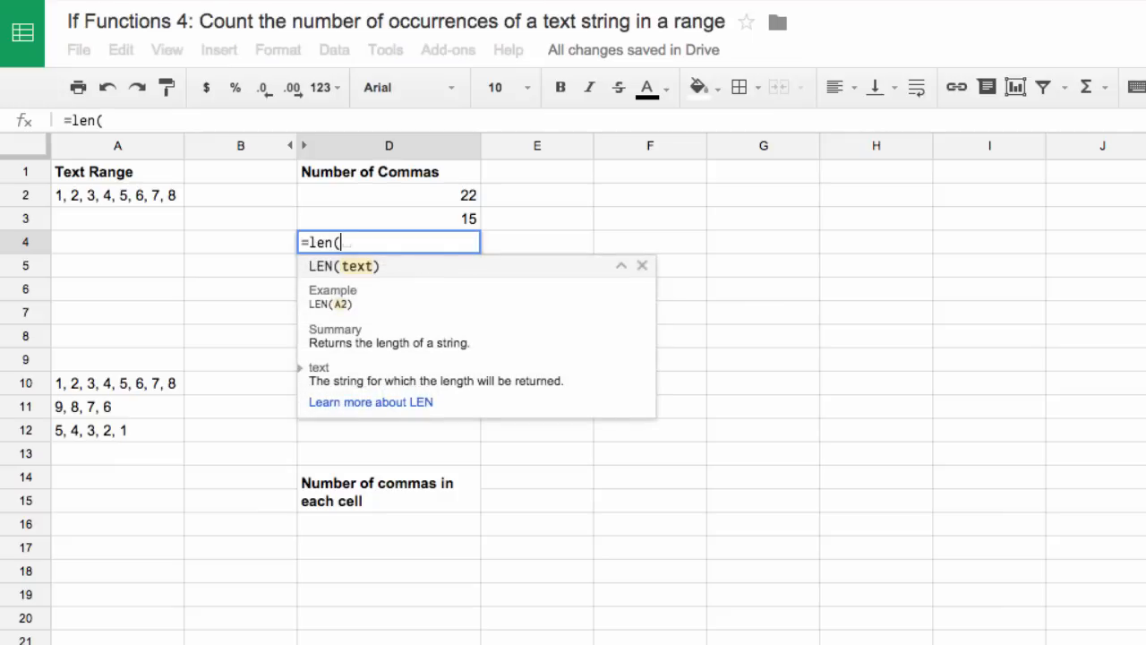
{"action": "type", "text": "a2)"}
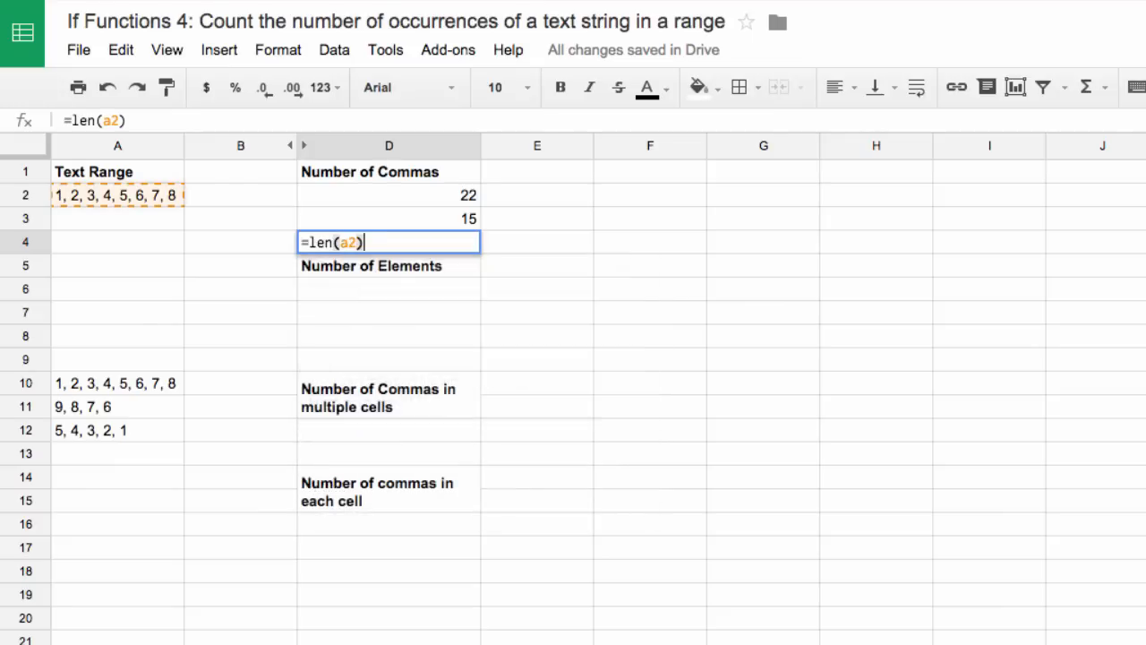
{"action": "type", "text": "-len"}
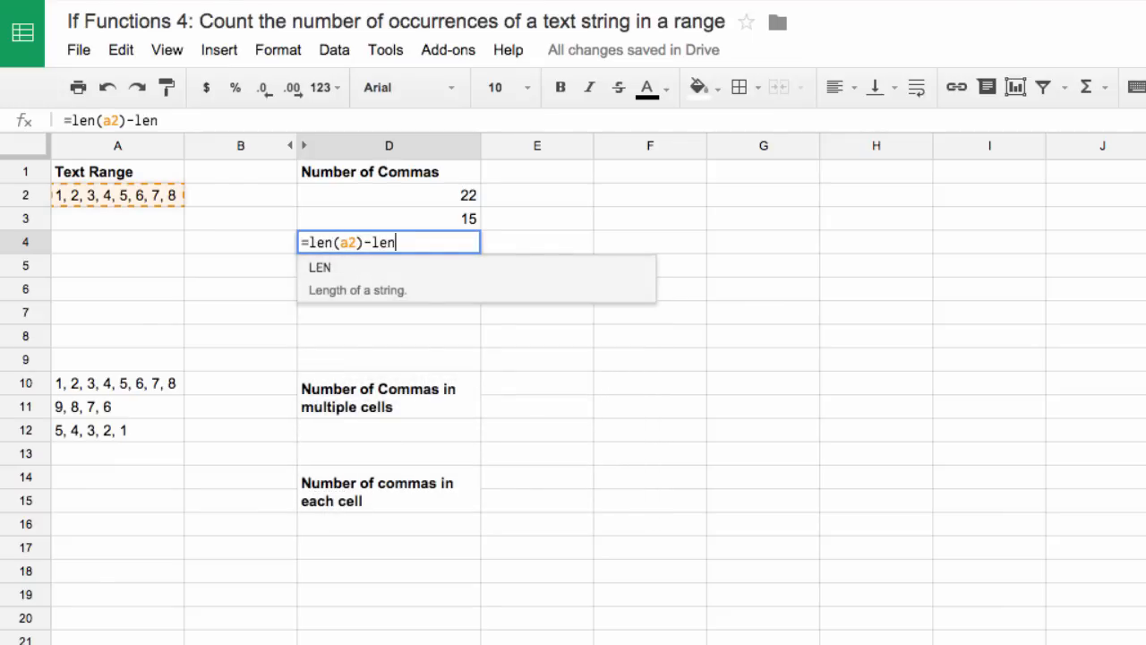
{"action": "type", "text": "("}
{"action": "type", "text": "sub"}
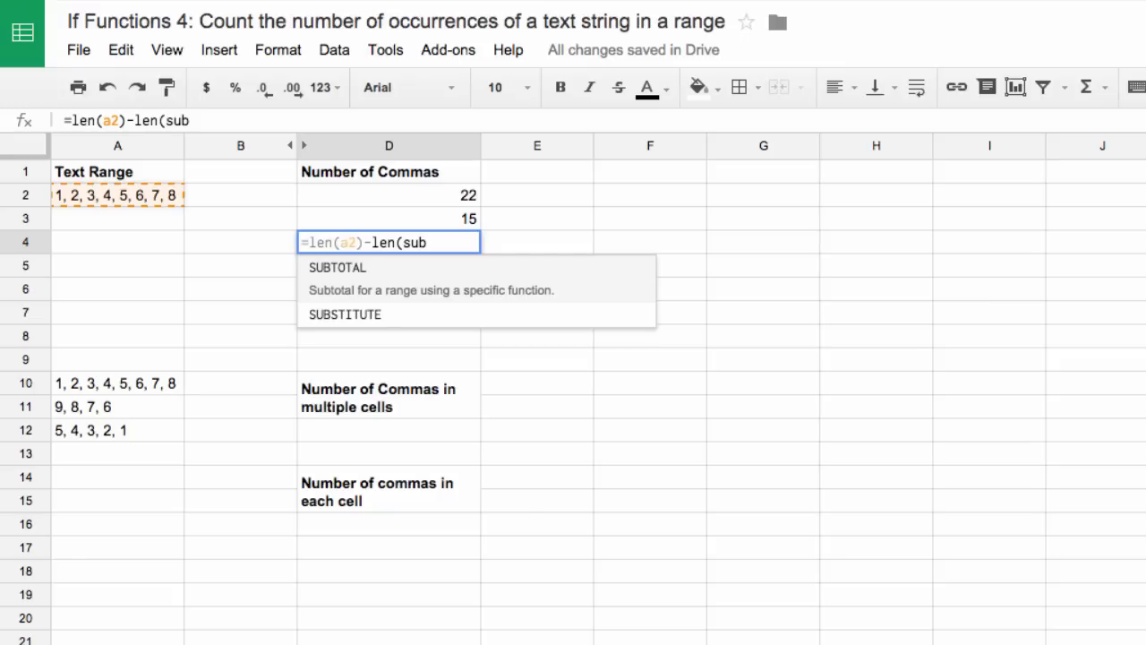
{"action": "key", "text": "Down"}
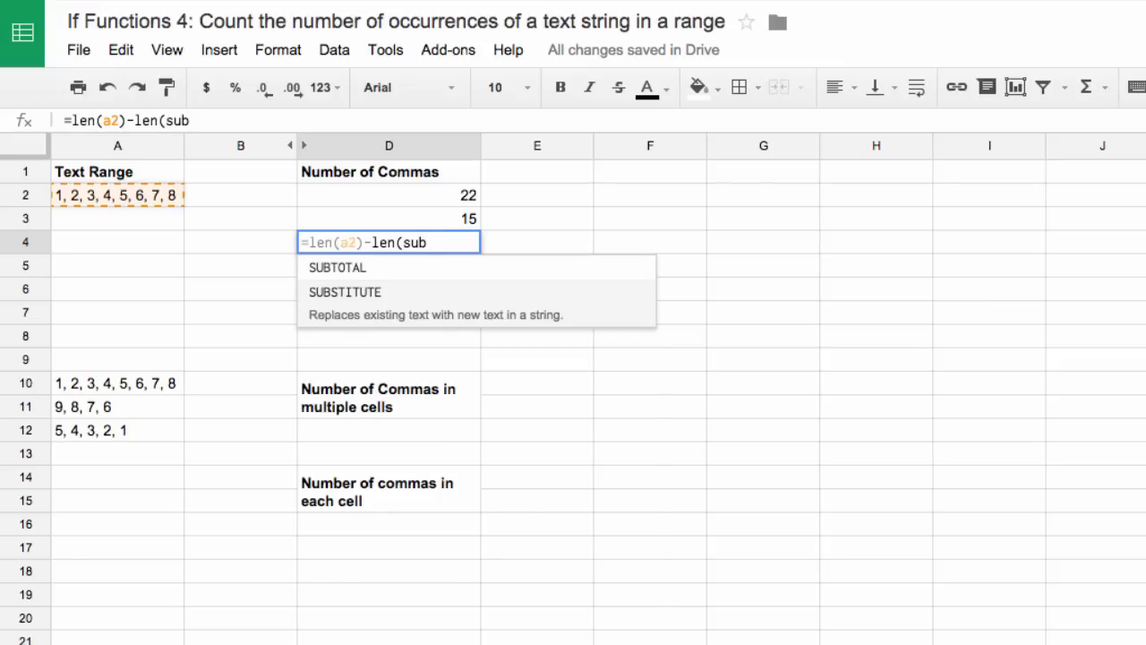
{"action": "key", "text": "Tab"}
{"action": "type", "text": "a2,"}
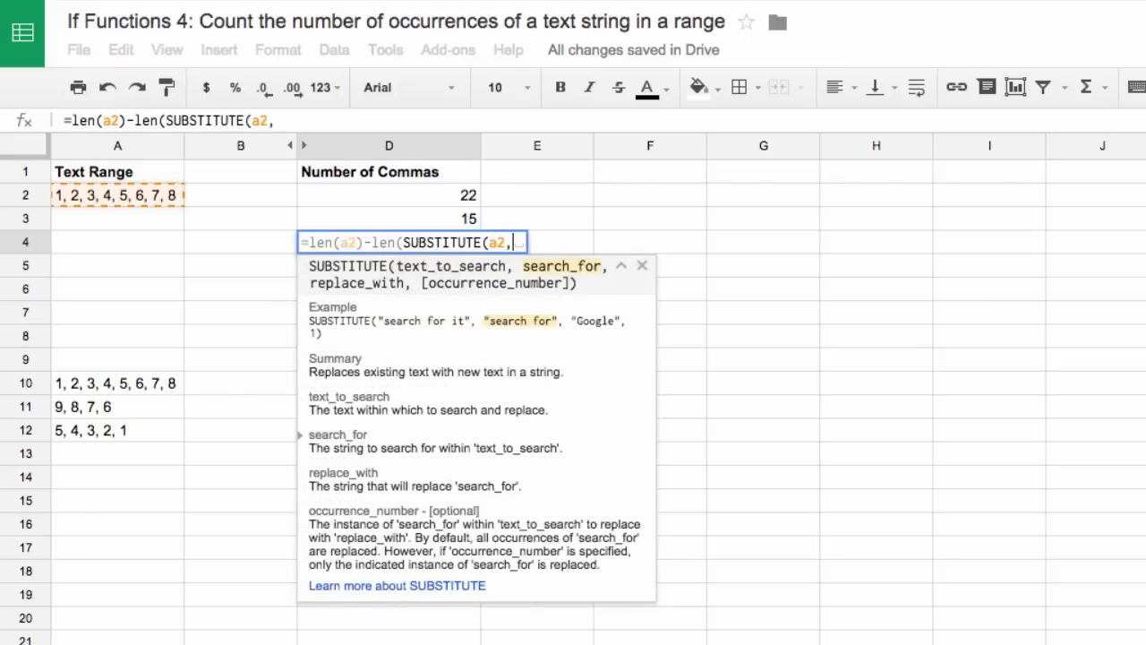
{"action": "type", "text": "\","}
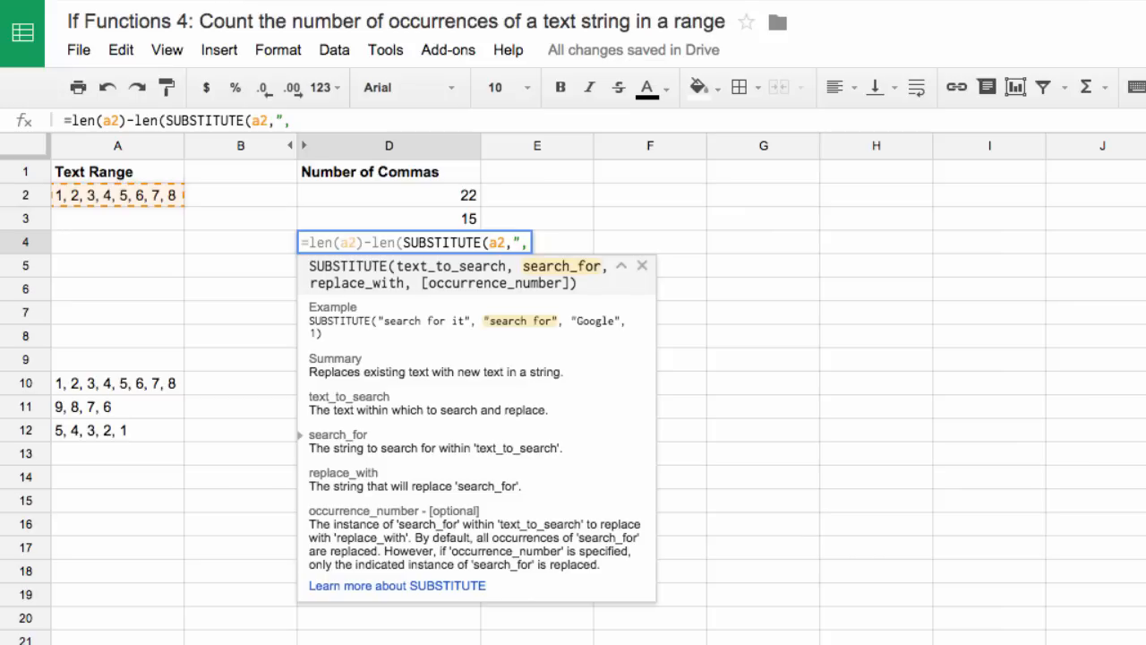
{"action": "type", "text": "\",\"\""}
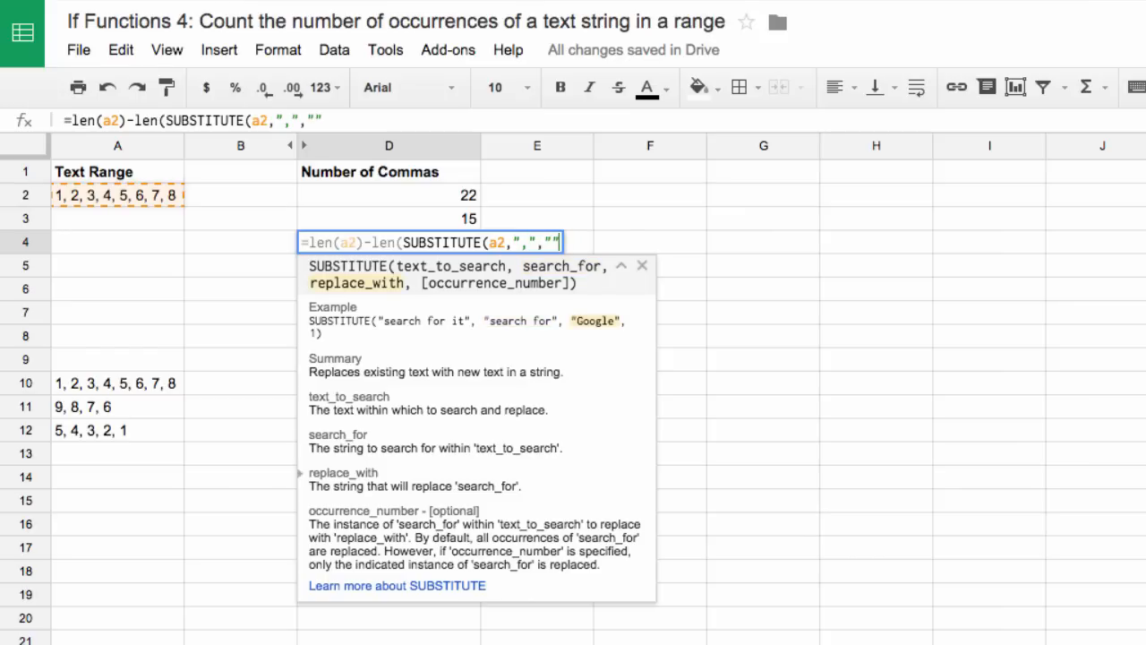
{"action": "type", "text": ")"}
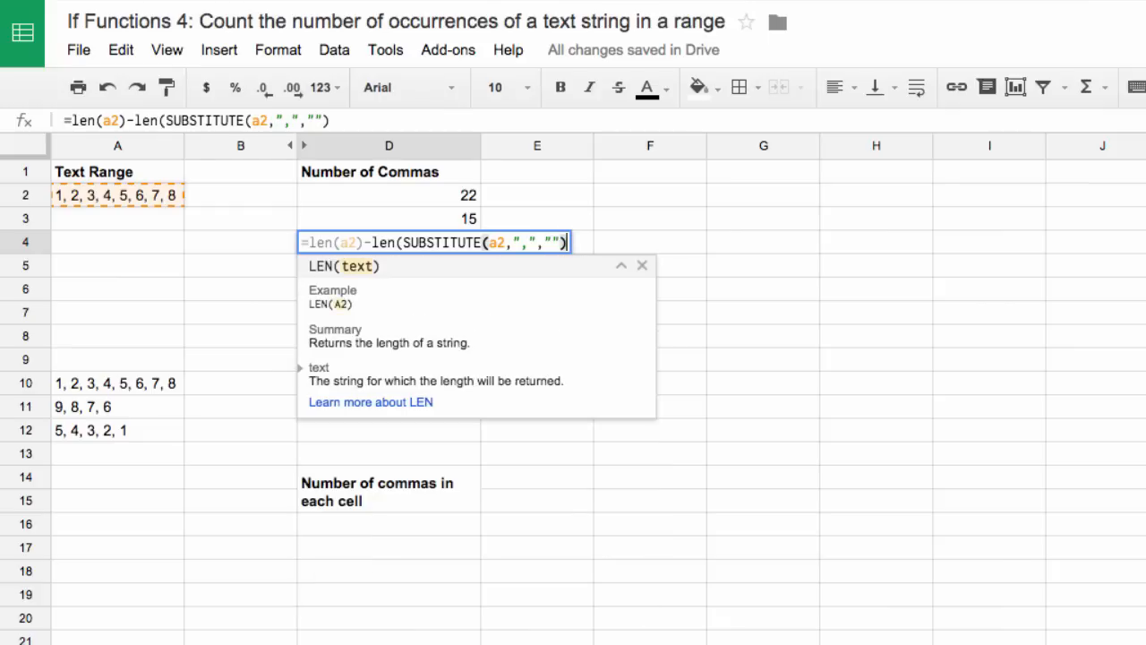
{"action": "type", "text": ")"}
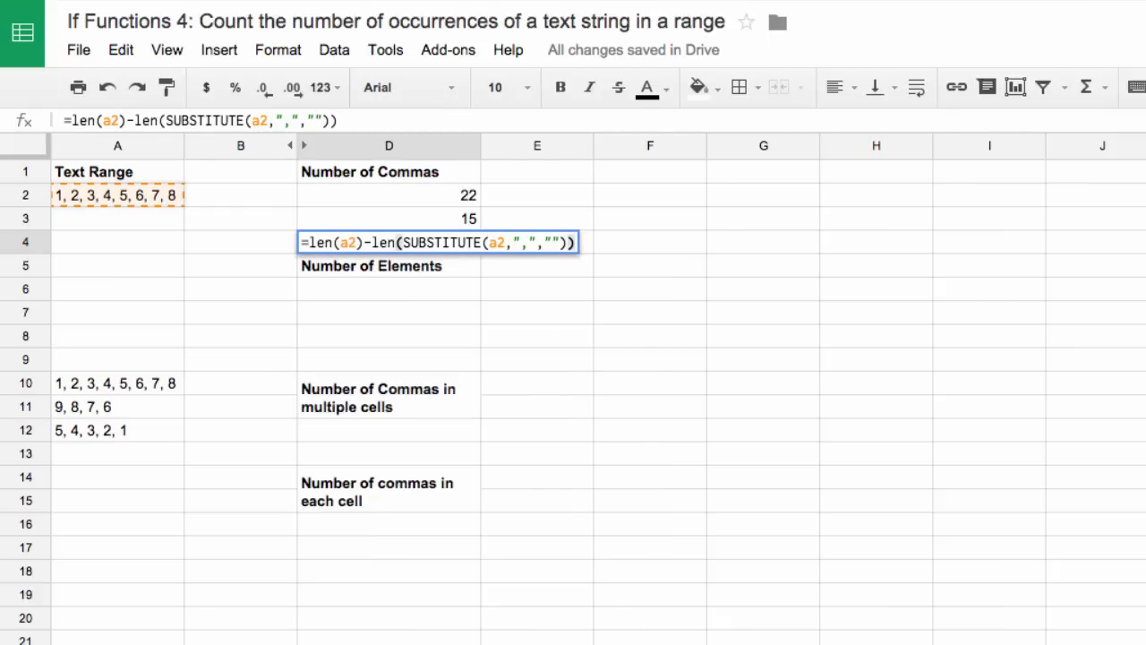
{"action": "key", "text": "Return"}
{"action": "key", "text": "Up"}
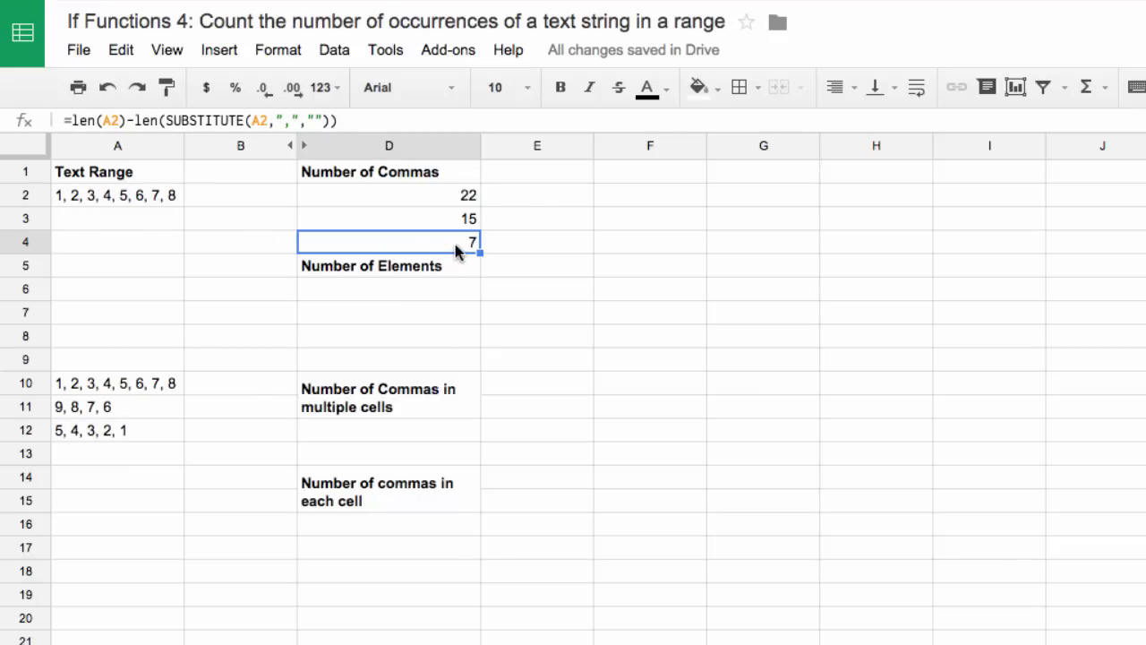
Enter =len(A2)-len(SUBSTITUTE(A2,",",""))+1 in cell D6 to count the elements in A2
{"action": "left_click", "coordinate": [332, 294]}
{"action": "type", "text": "=len(A2)-len(SUBSTITUTE(A2,\",\",\"\"))"}
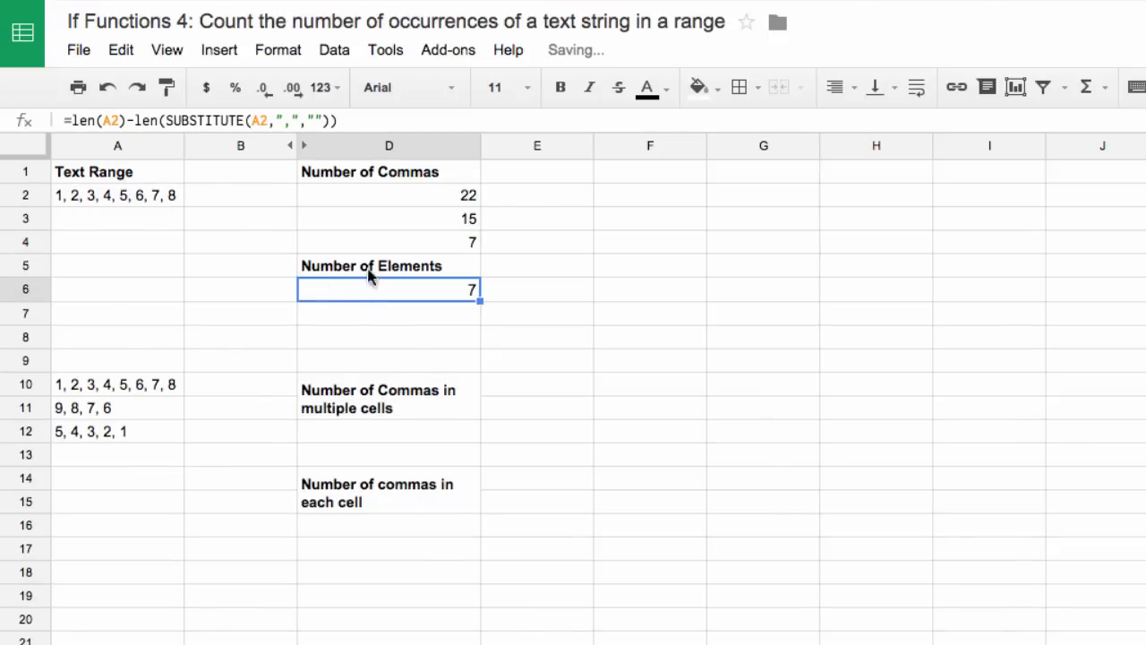
{"action": "left_click", "coordinate": [358, 120]}
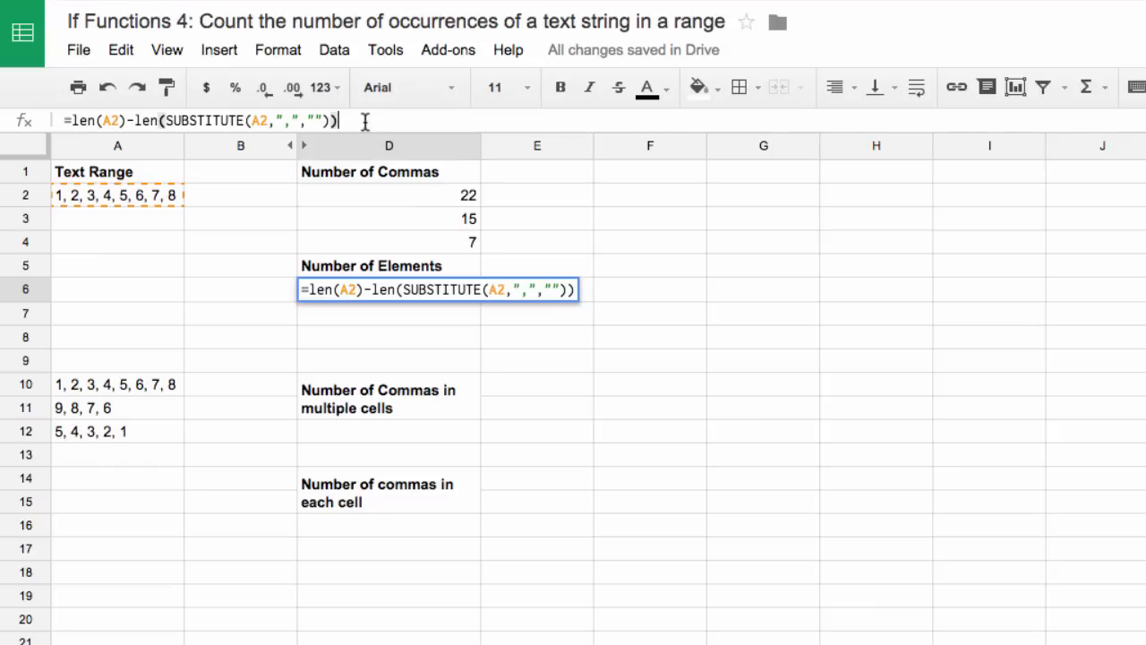
{"action": "type", "text": "+1"}
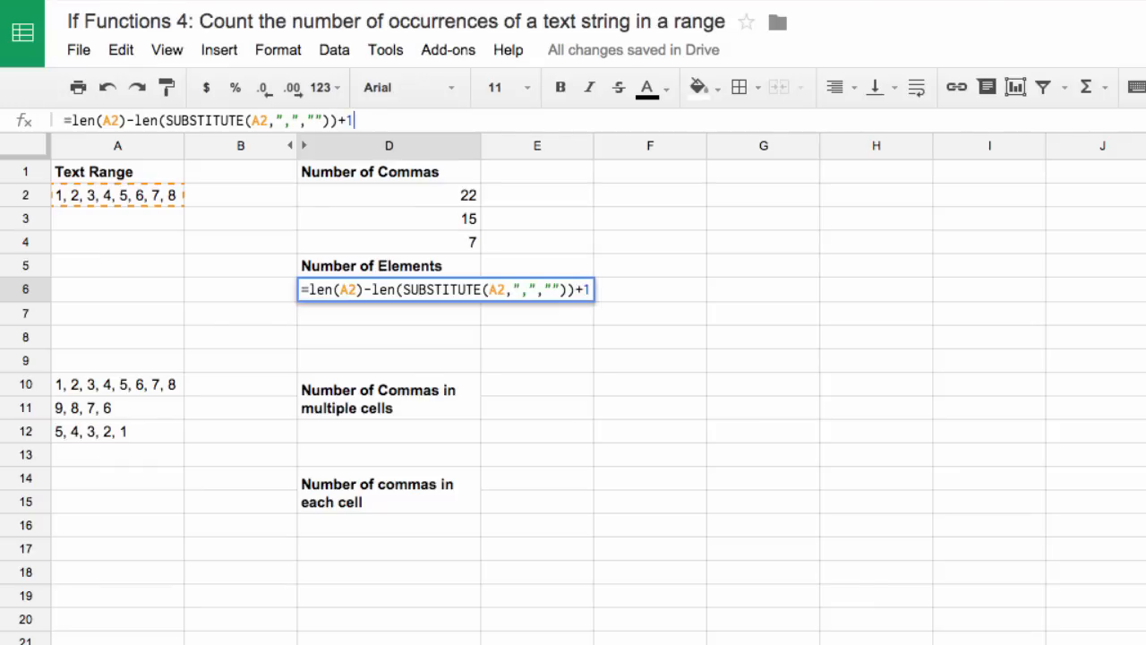
{"action": "key", "text": "Return"}
{"action": "left_click", "coordinate": [363, 287]}
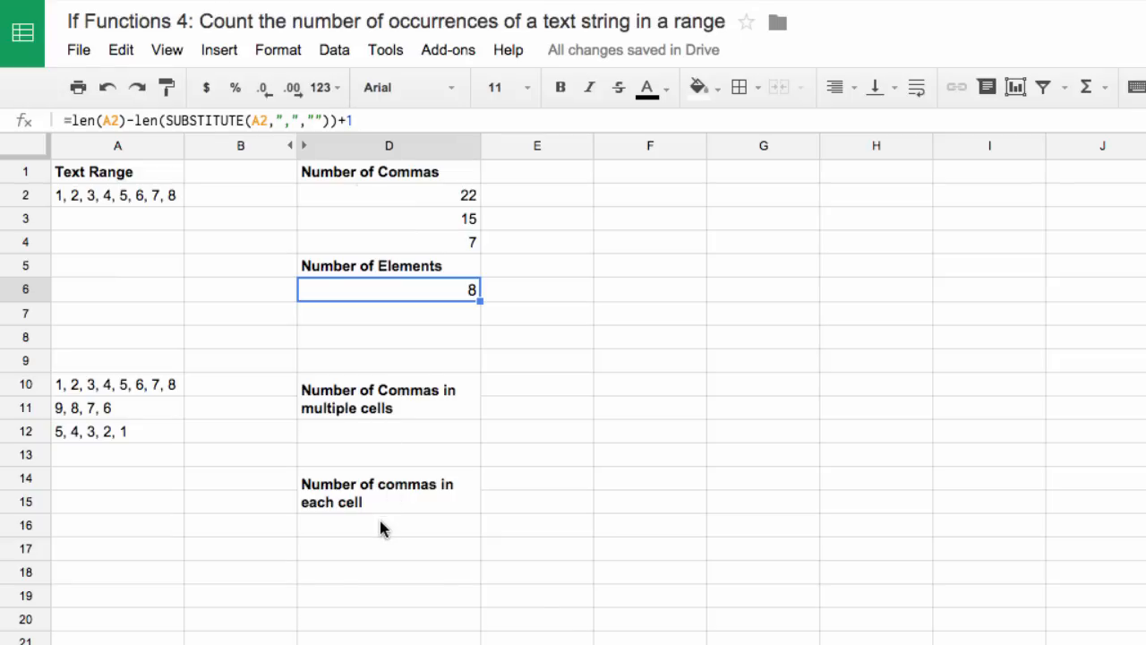
Copy the full element-count formula text from D6 into cell D16, keeping its A2 references
{"action": "left_click_drag", "start_coordinate": [107, 384], "coordinate": [146, 430]}
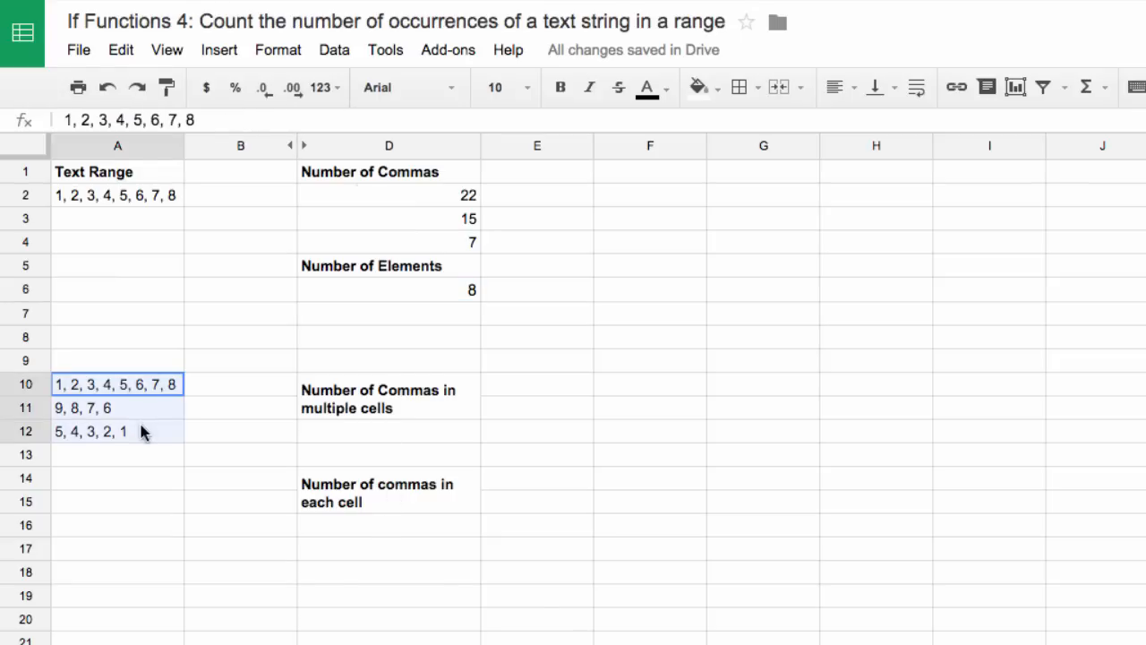
{"action": "left_click", "coordinate": [341, 529]}
{"action": "left_click", "coordinate": [377, 289]}
{"action": "double_click", "coordinate": [350, 120]}
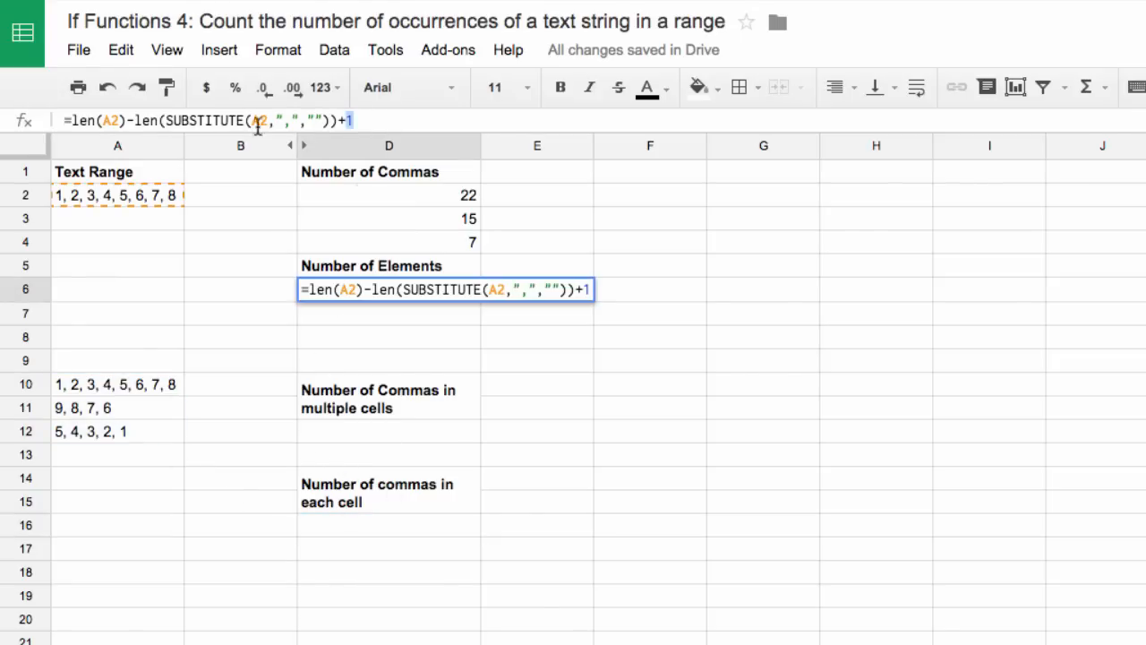
{"action": "left_click_drag", "start_coordinate": [257, 125], "coordinate": [64, 120]}
{"action": "key", "text": "ctrl+c"}
{"action": "key", "text": "Return"}
{"action": "left_click", "coordinate": [364, 525]}
{"action": "key", "text": "ctrl+v"}
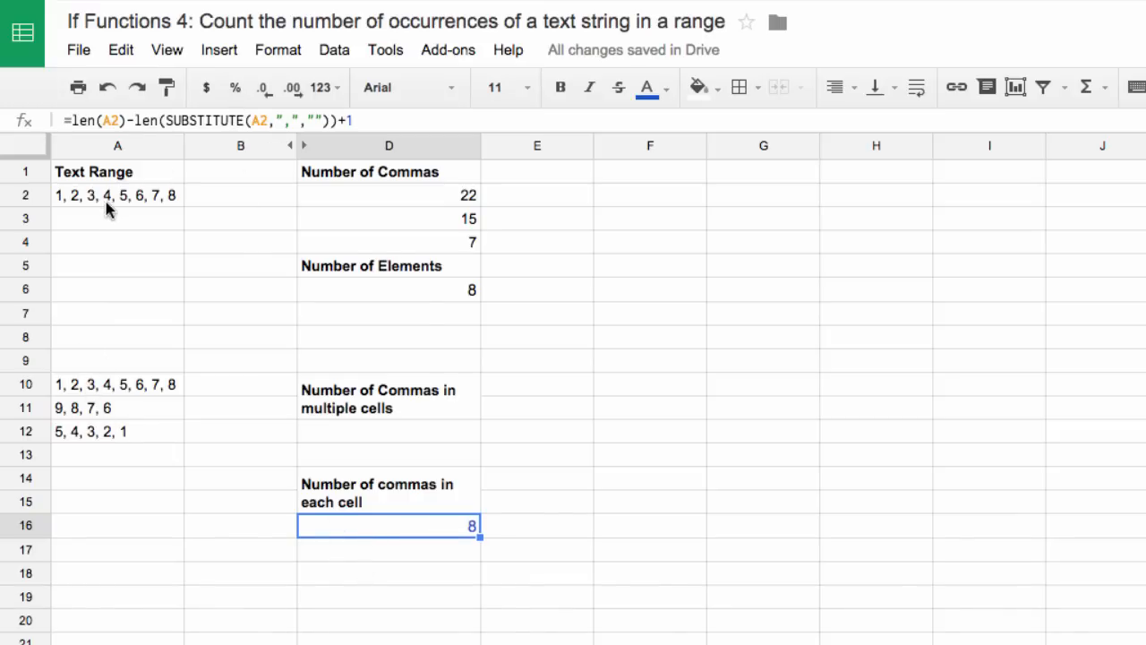
Change the first LEN reference in the D16 formula to the range A10:A12
{"action": "left_click", "coordinate": [115, 121]}
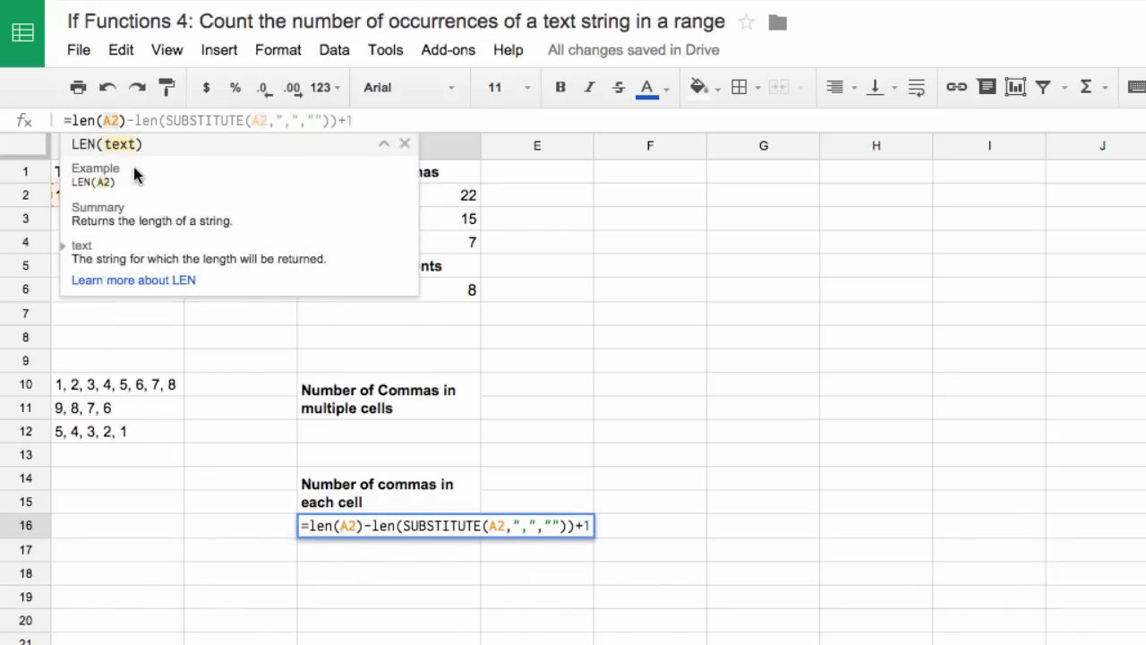
{"action": "type", "text": ":a"}
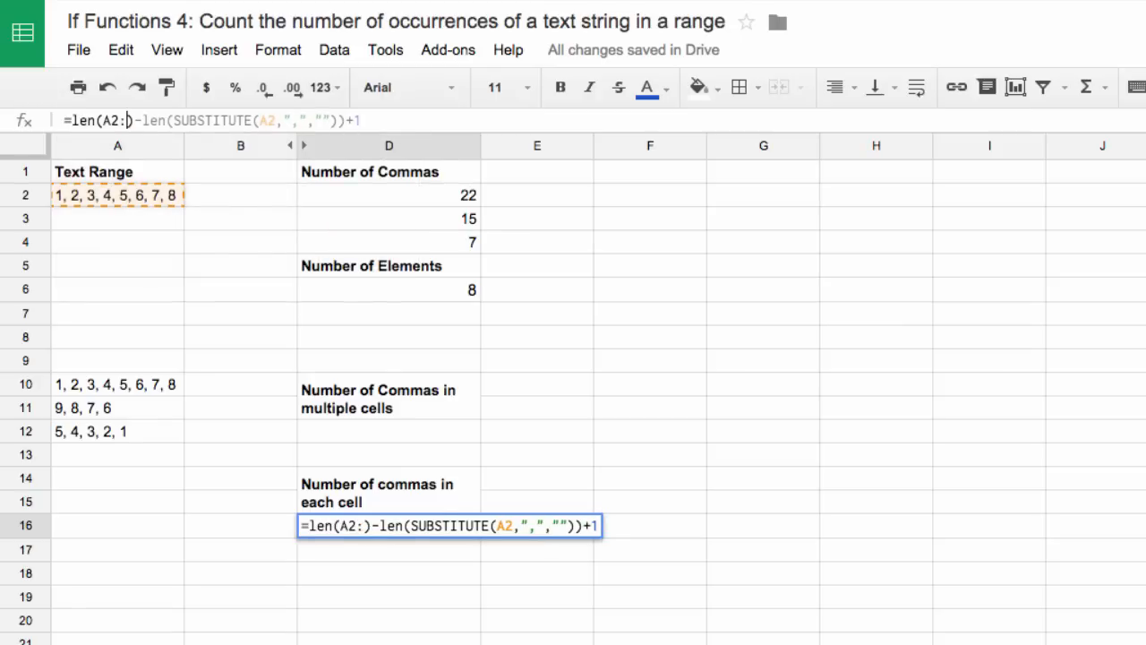
{"action": "type", "text": "12"}
{"action": "key", "text": "Left"}
{"action": "key", "text": "Left"}
{"action": "key", "text": "Left"}
{"action": "key", "text": "Left"}
{"action": "key", "text": "BackSpace"}
{"action": "type", "text": "10"}
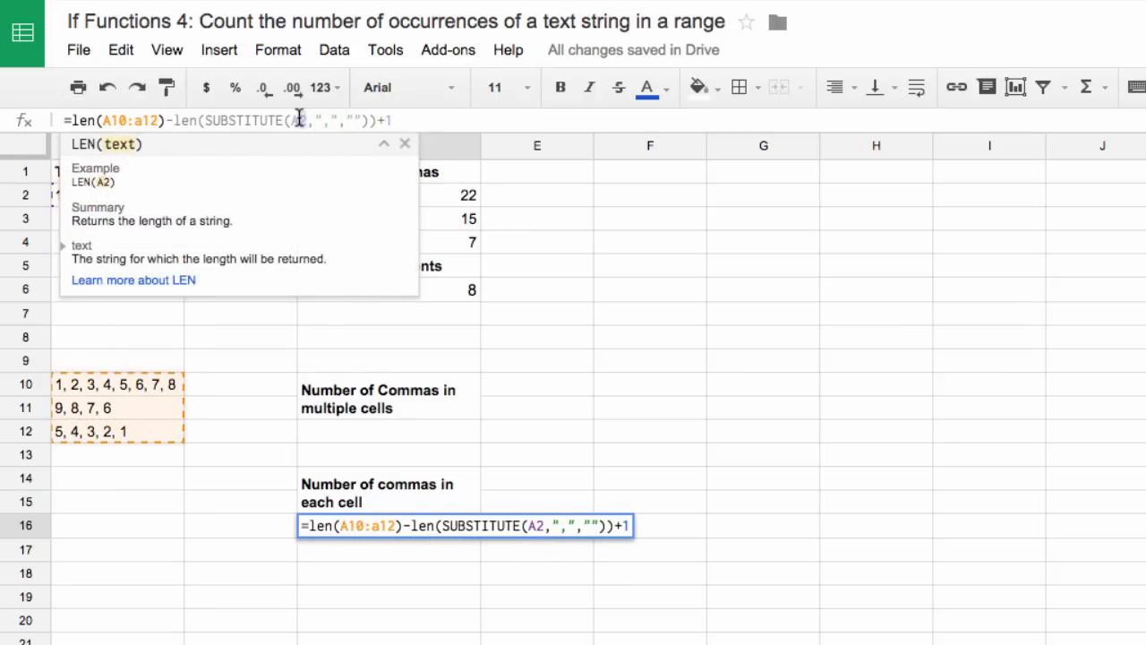
Change the SUBSTITUTE reference in the D16 formula to A10:A12 and commit the formula
{"action": "left_click_drag", "start_coordinate": [296, 117], "coordinate": [299, 118]}
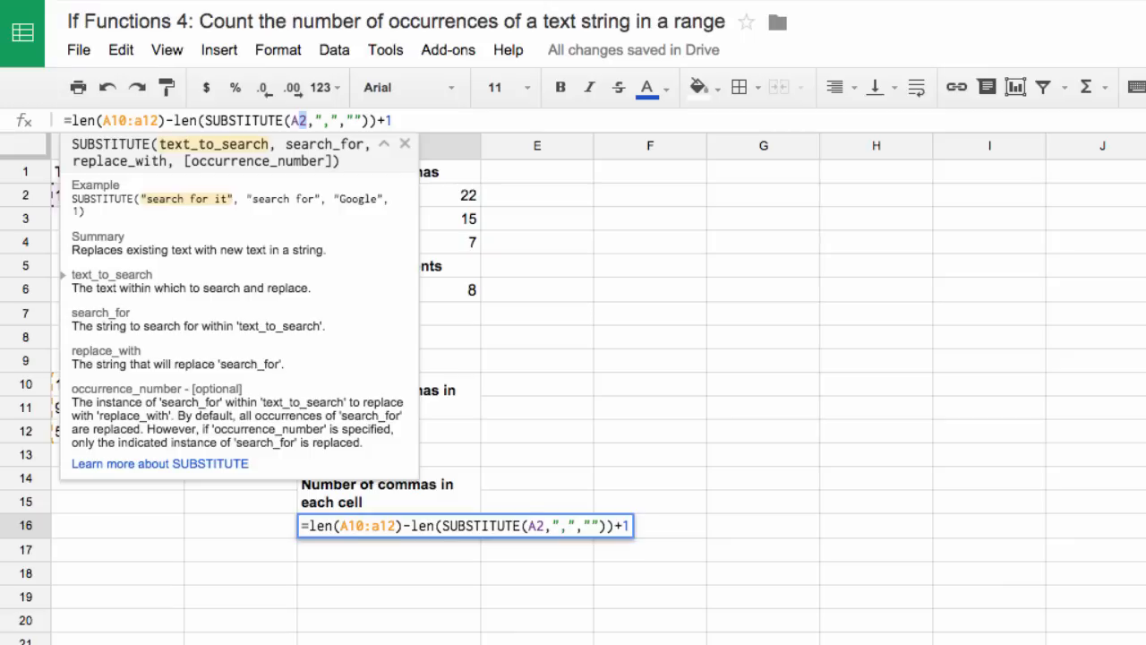
{"action": "type", "text": "10:"}
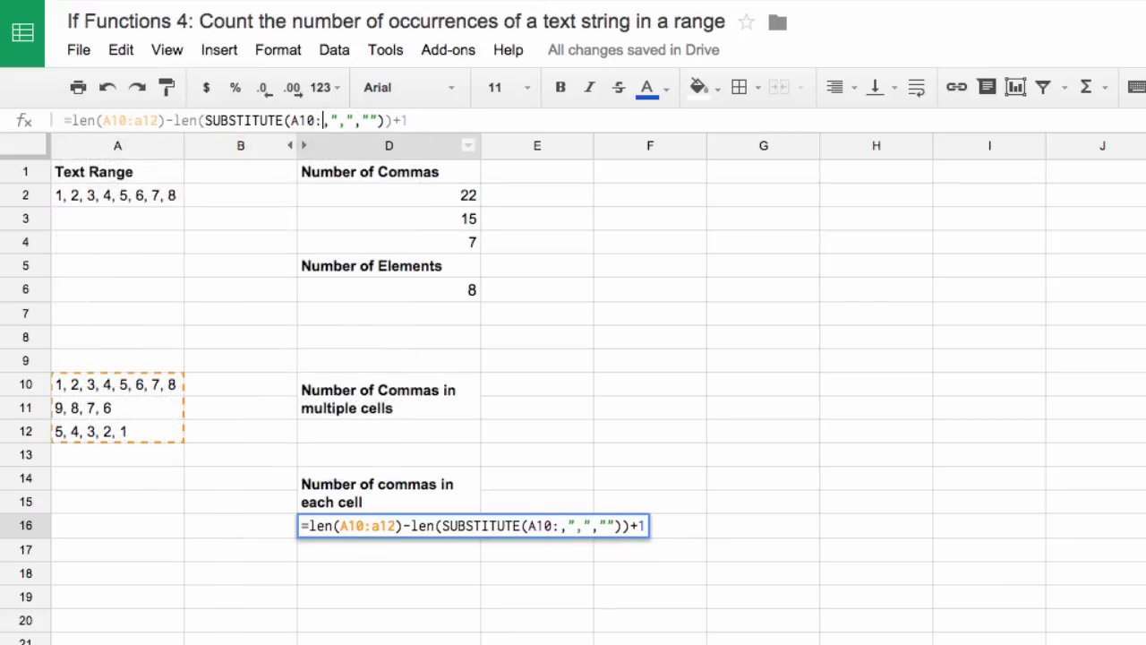
{"action": "type", "text": "a12"}
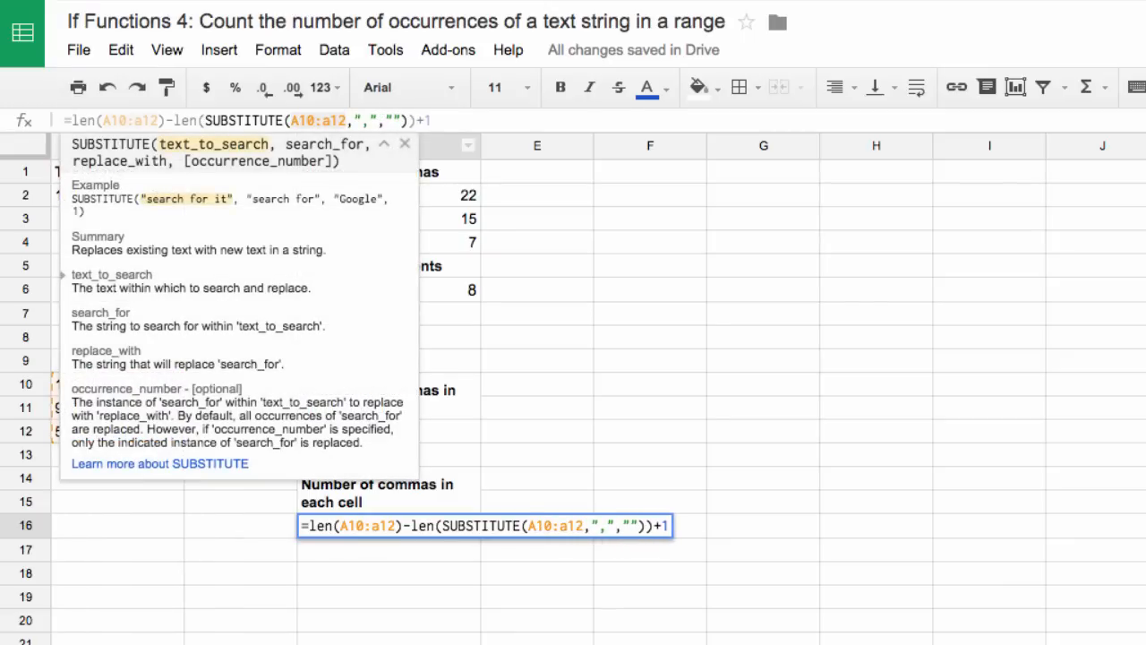
{"action": "key", "text": "Return"}
{"action": "left_click", "coordinate": [379, 535]}
{"action": "mouse_move", "coordinate": [378, 536]}
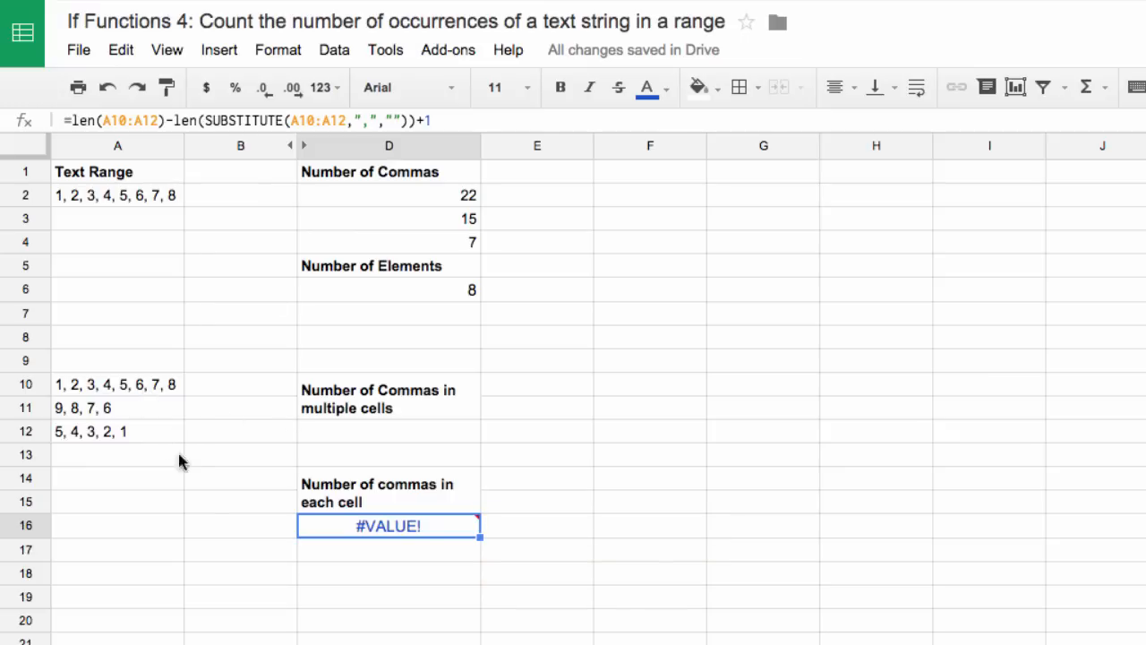
Convert the D16 formula to an array formula reading =ARRAYFORMULA(len(A10:A12)-len(SUBSTITUTE(A10:A12,",",""))+1)
{"action": "left_click", "coordinate": [75, 119]}
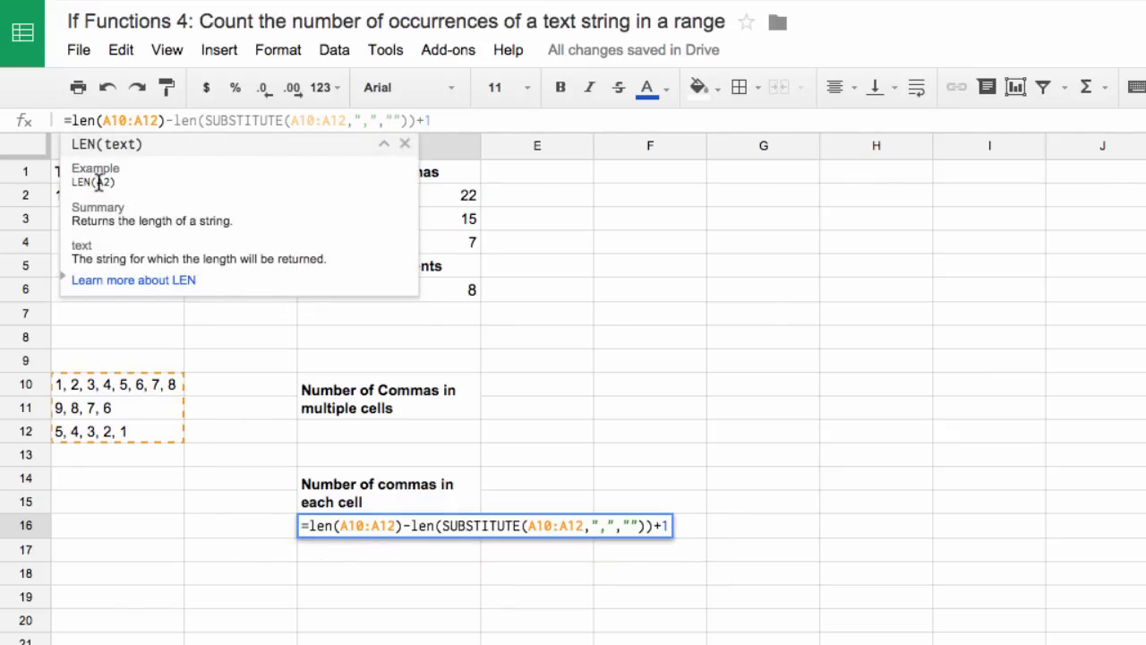
{"action": "key", "text": "ctrl+shift+Return"}
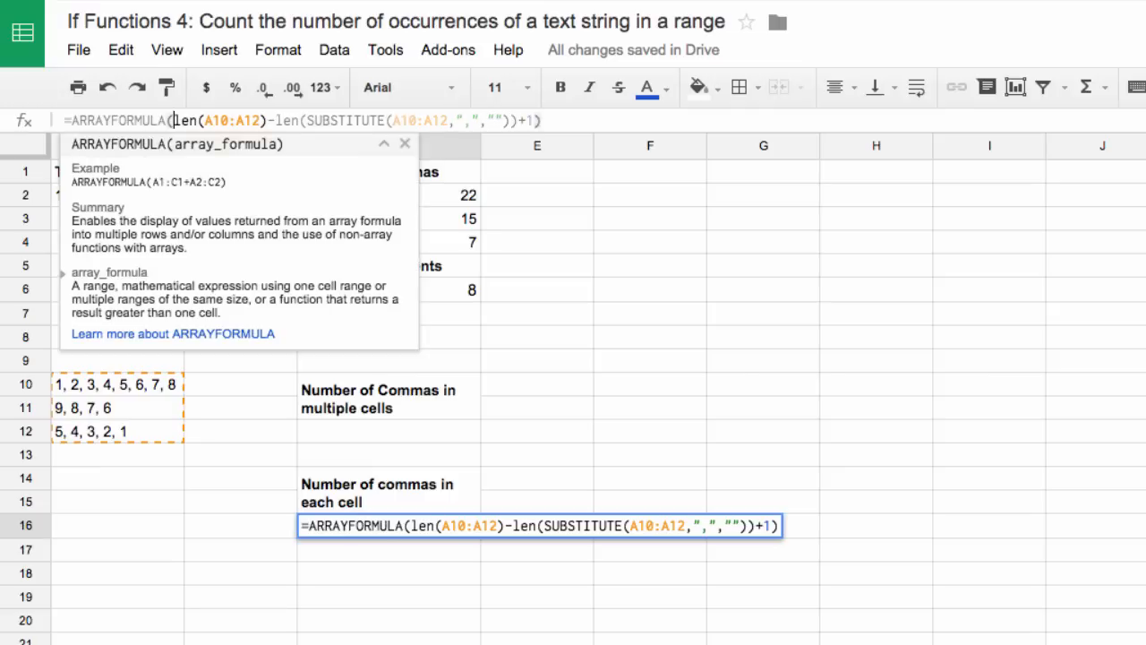
{"action": "left_click", "coordinate": [371, 536]}
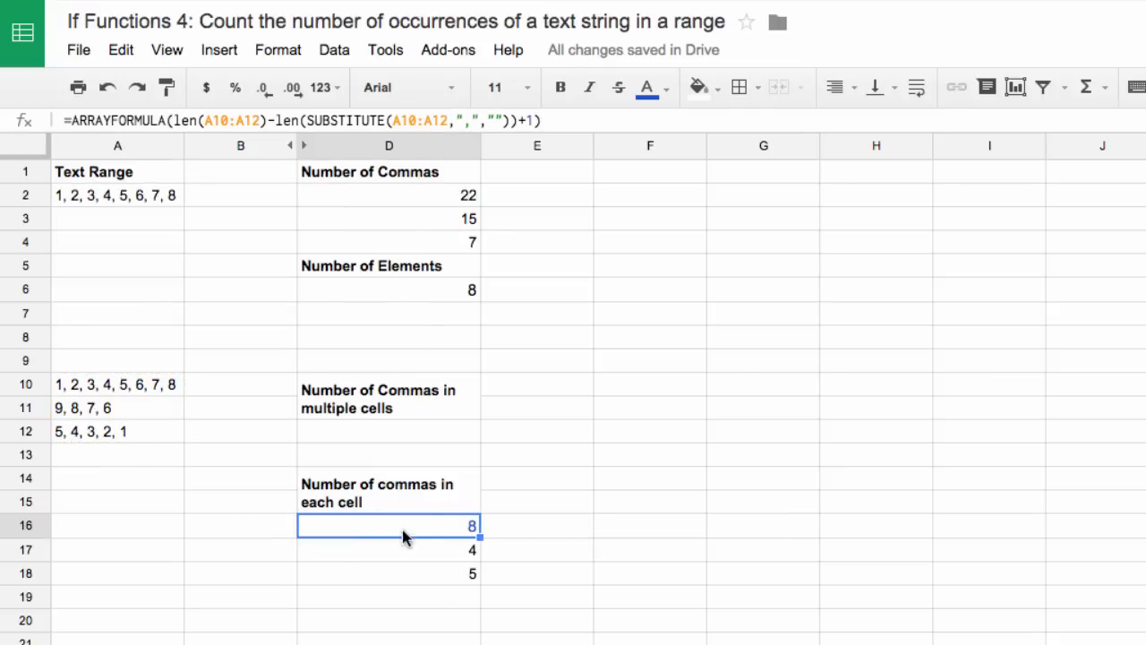
Wrap the D16 array formula in SUM so it reads =sum(ARRAYFORMULA(len(A10:A12)-len(SUBSTITUTE(A10:A12,",",""))+1))
{"action": "double_click", "coordinate": [407, 526]}
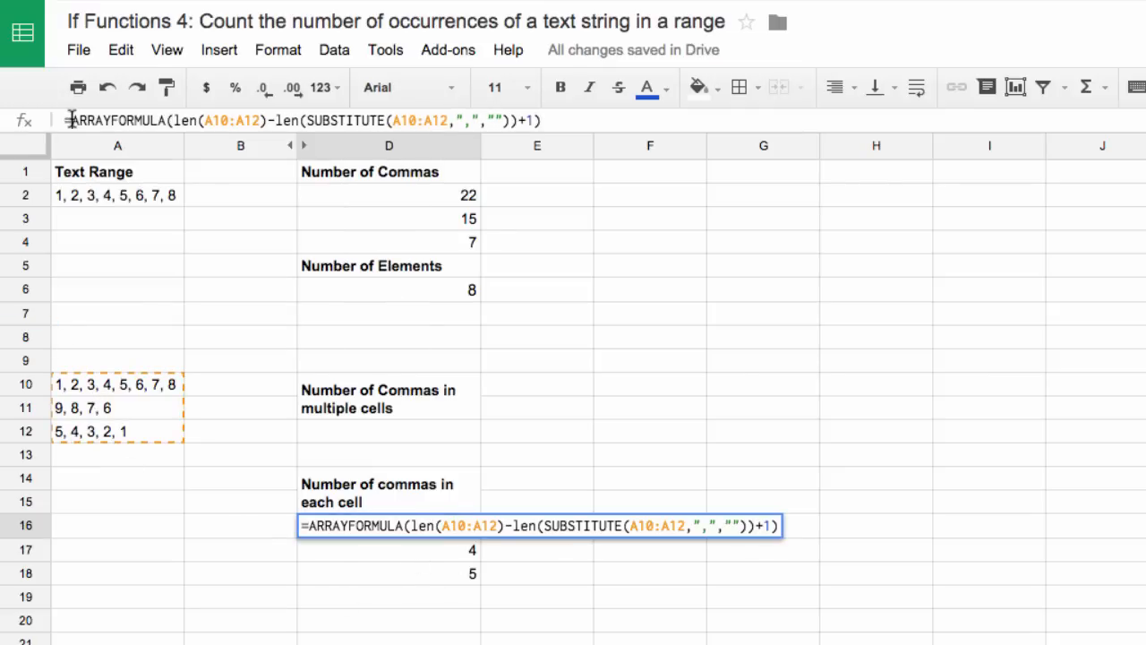
{"action": "type", "text": "sum"}
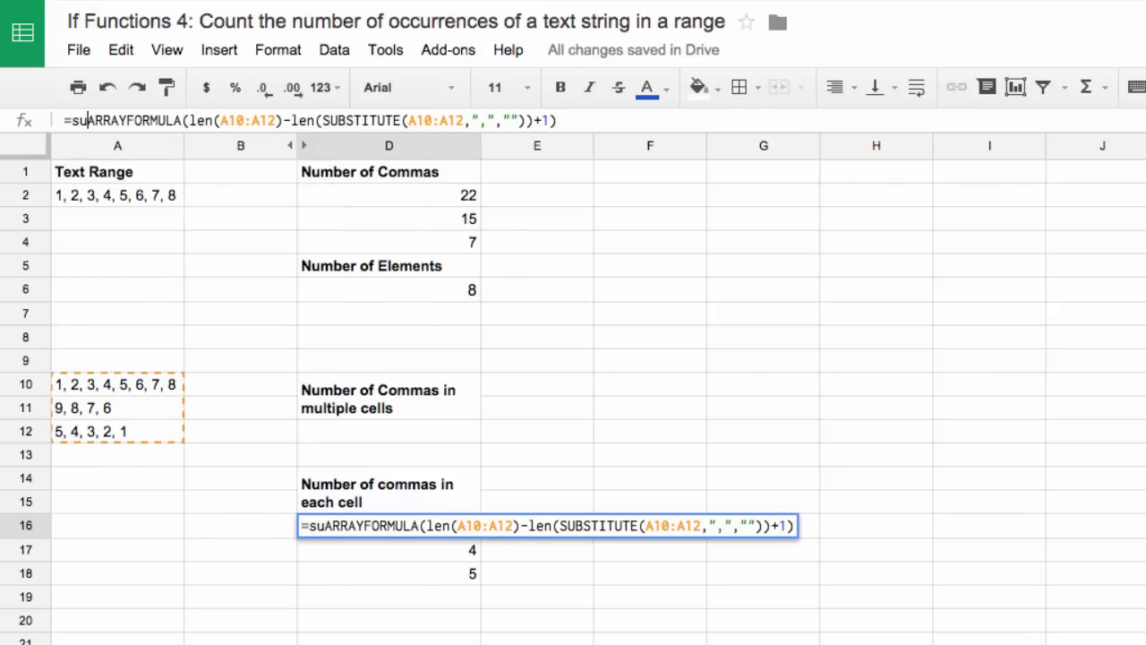
{"action": "type", "text": "("}
{"action": "left_click", "coordinate": [607, 120]}
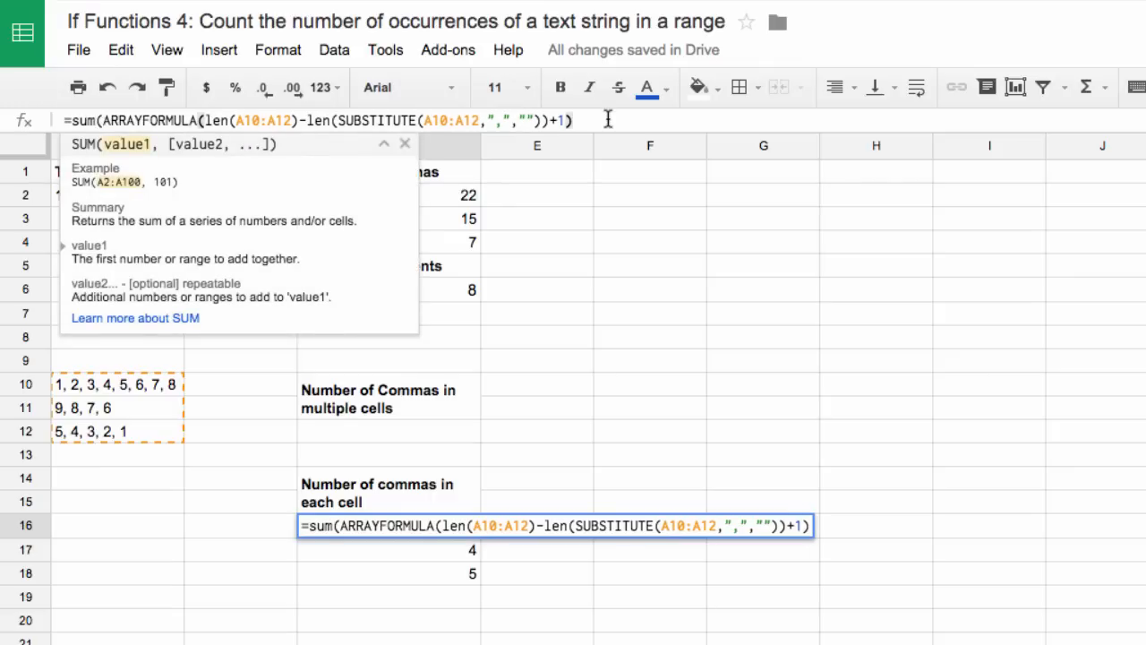
{"action": "type", "text": ")"}
{"action": "key", "text": "Return"}
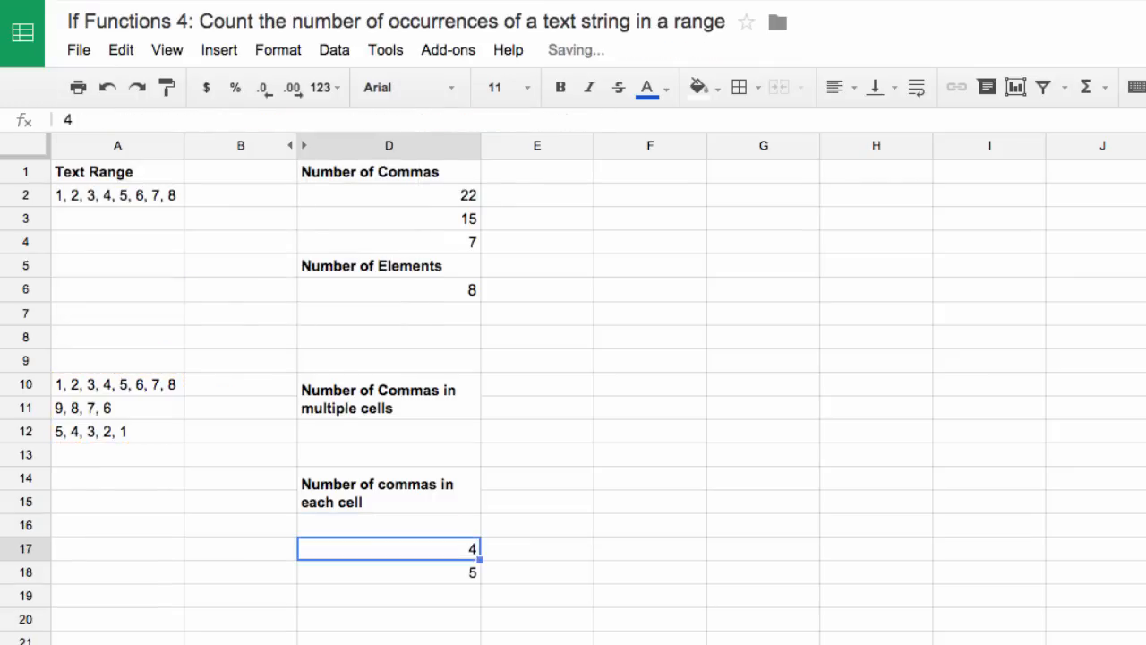
Examine the text in cells A10, A11 and A12 to check it against the total in D16
{"action": "left_click", "coordinate": [106, 385]}
{"action": "left_click", "coordinate": [110, 408]}
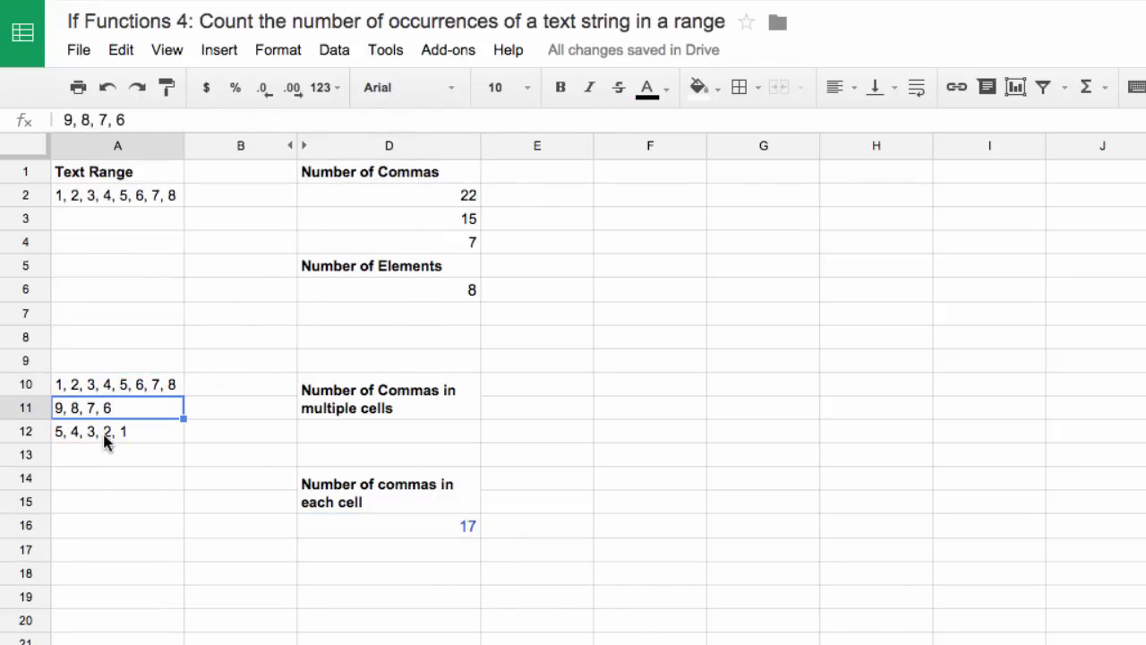
{"action": "left_click", "coordinate": [108, 432]}
{"action": "left_click", "coordinate": [103, 387]}
{"action": "left_click", "coordinate": [105, 408]}
{"action": "left_click", "coordinate": [106, 432]}
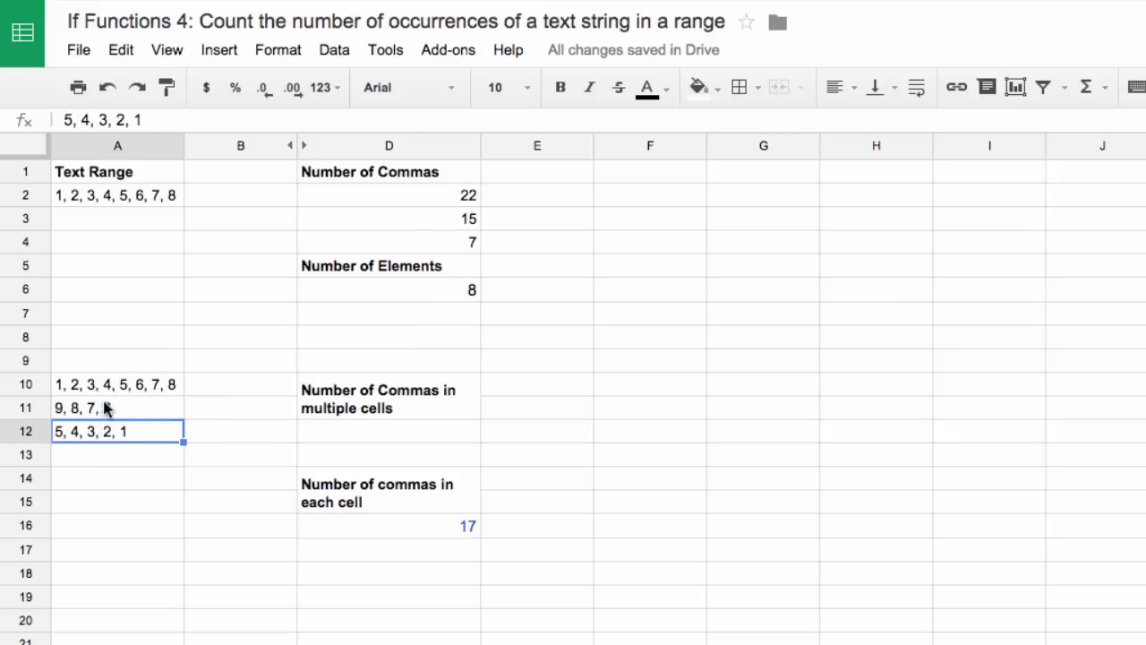
{"action": "left_click", "coordinate": [103, 386]}
{"action": "left_click_drag", "start_coordinate": [103, 386], "coordinate": [105, 433]}
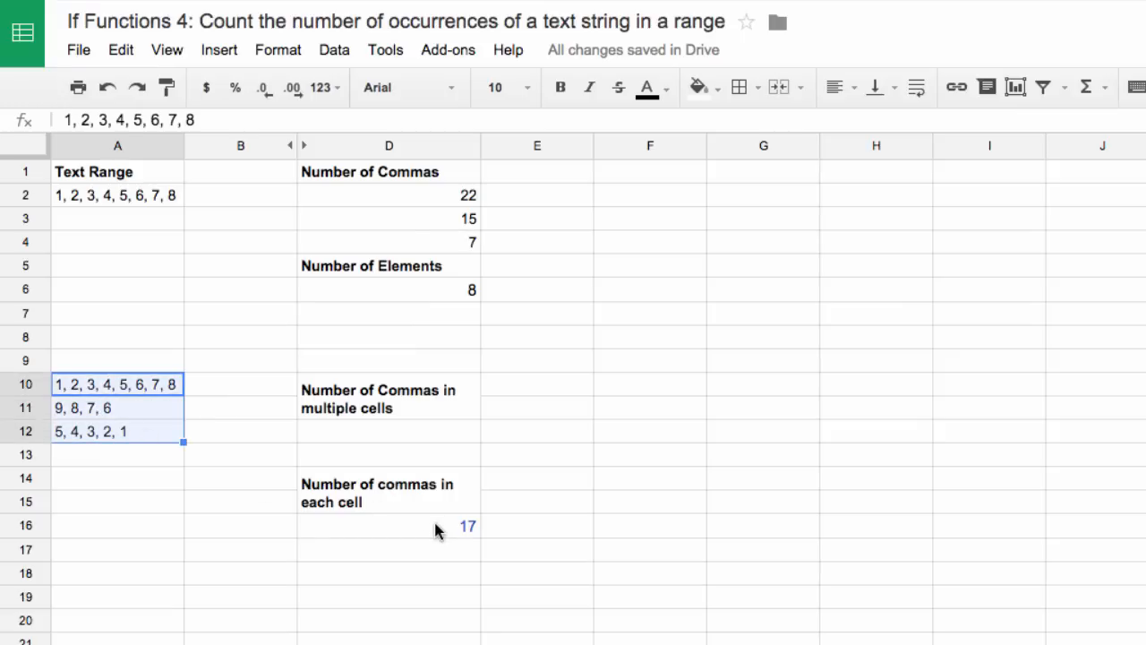